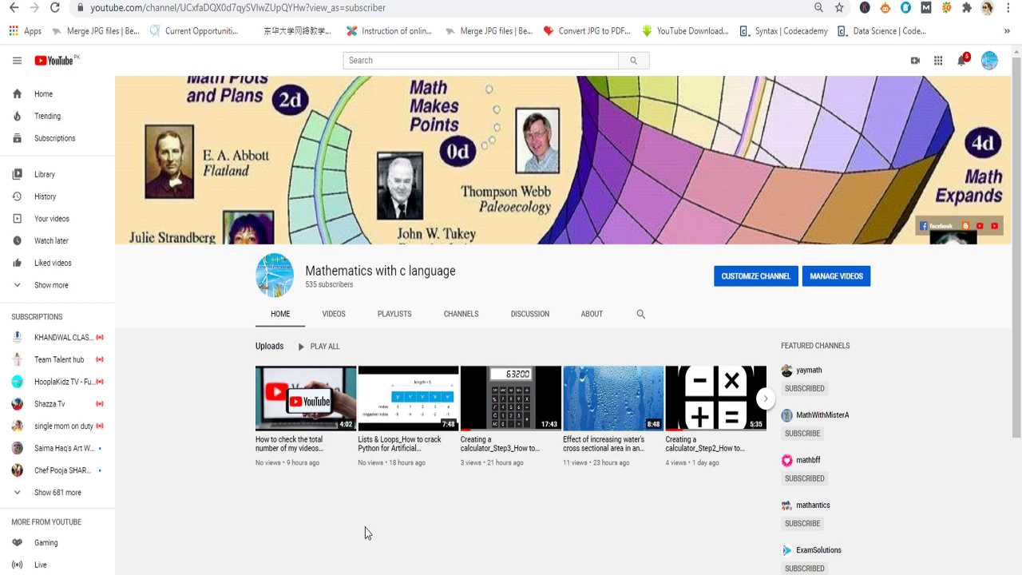
Open the channel's uploaded videos and look through the list of uploads.
left_click(338, 319)
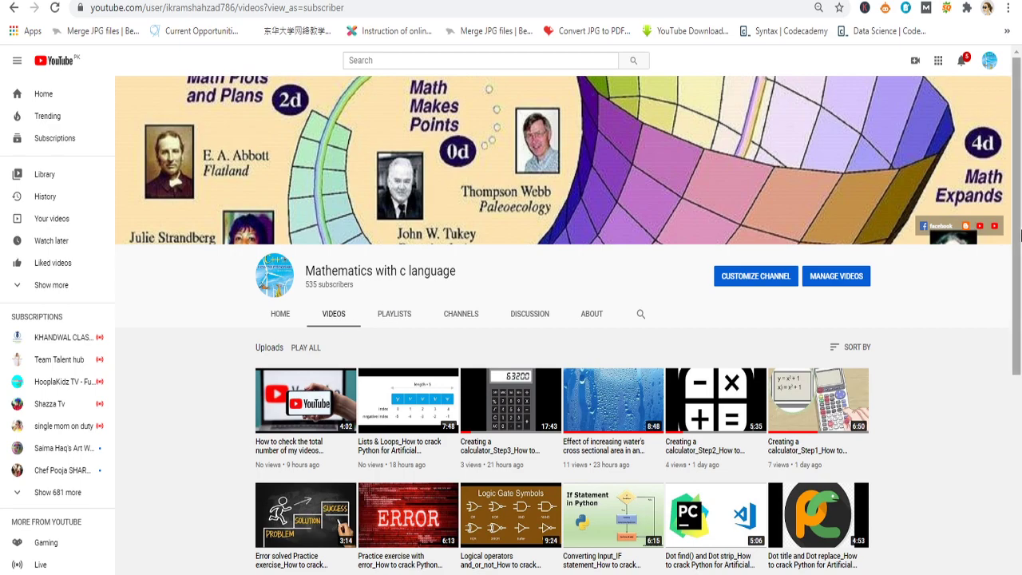
left_click_drag(1019, 276, 1020, 447)
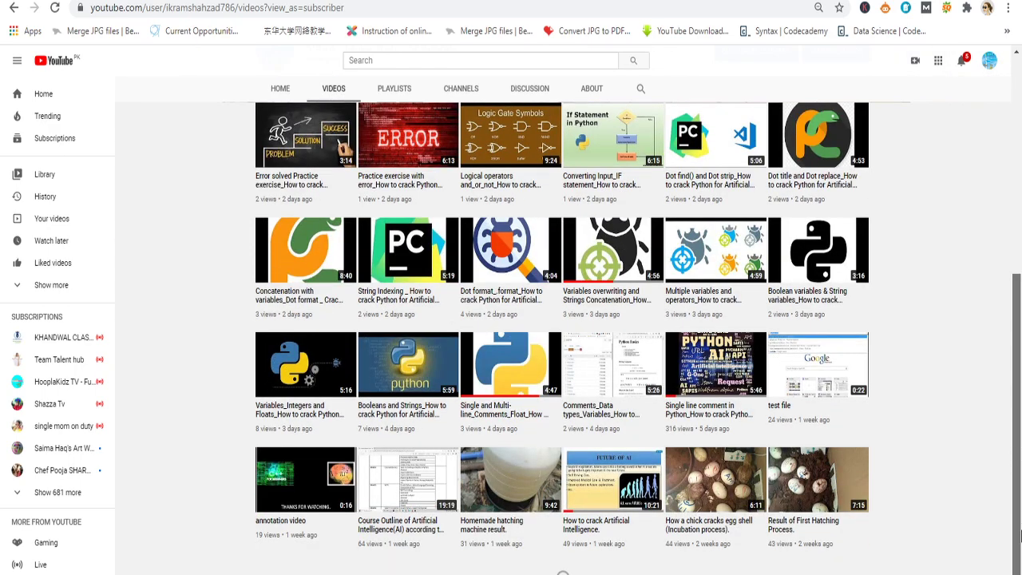
left_click_drag(1020, 551, 1020, 321)
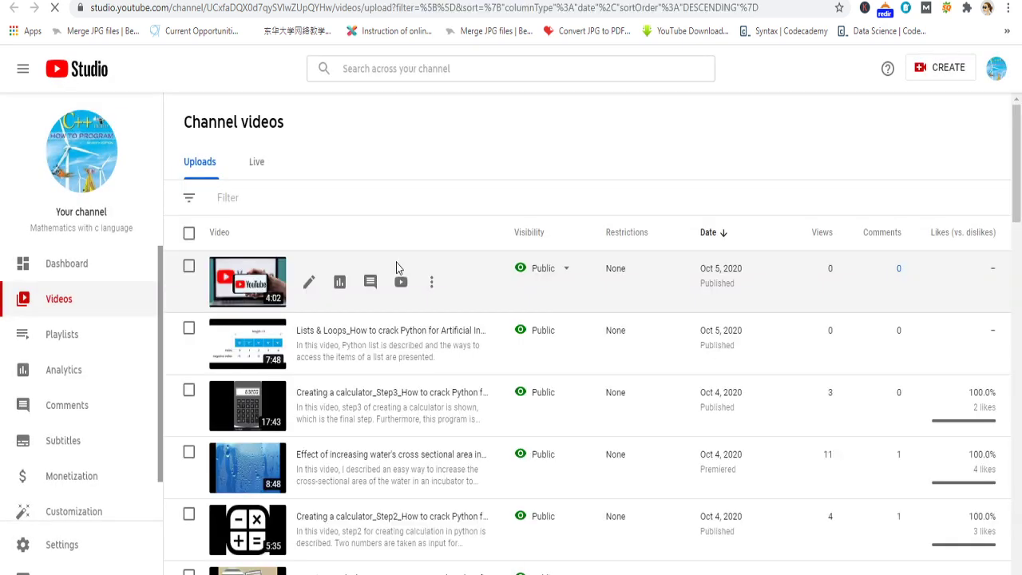
In YouTube Studio, highlight the total video count at the end of the channel videos list, and return to the start of the list.
left_click_drag(1020, 152, 1020, 571)
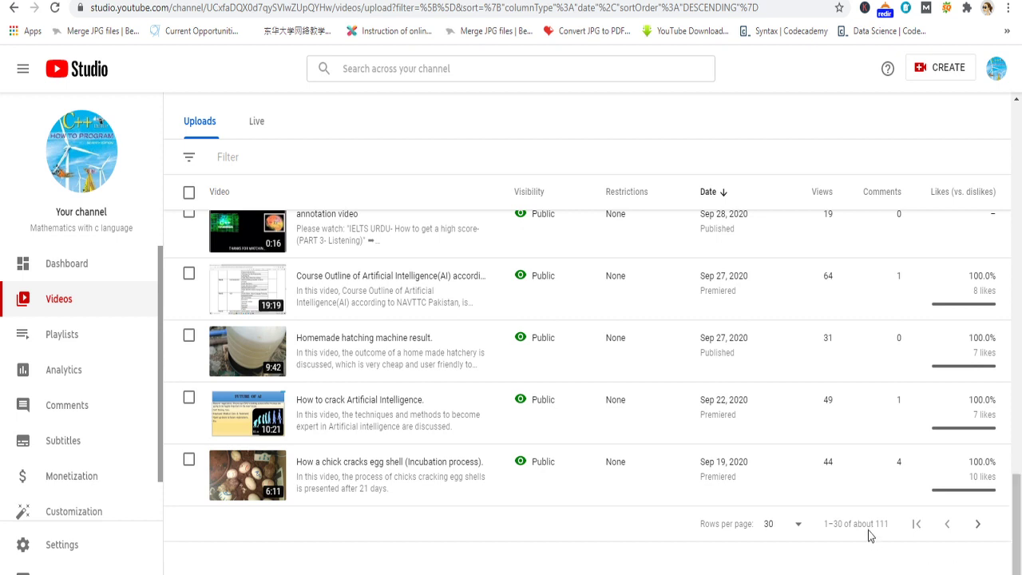
left_click_drag(873, 524, 892, 531)
left_click(887, 524)
left_click_drag(888, 523, 831, 526)
left_click(820, 533)
triple_click(825, 523)
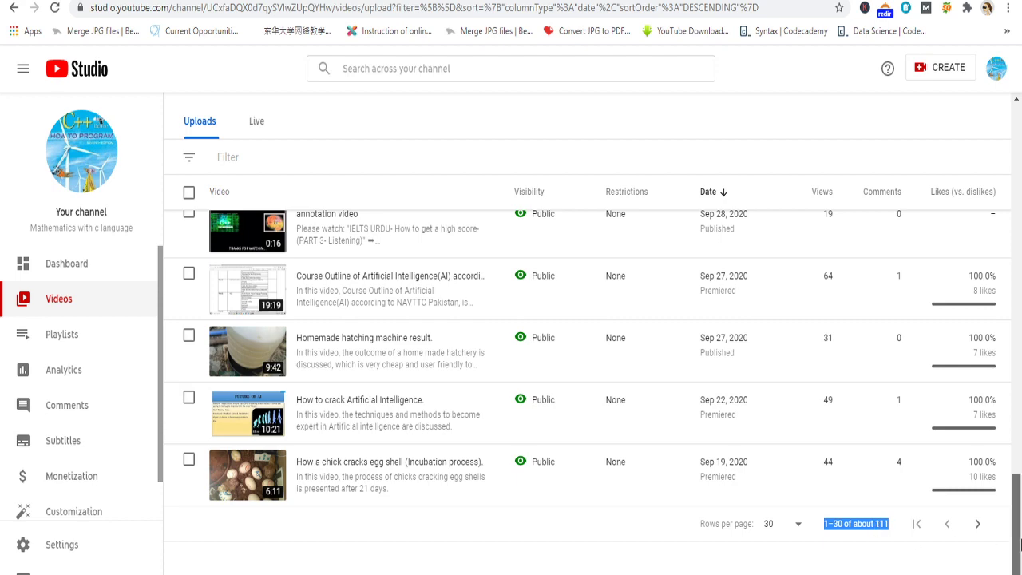
left_click_drag(1020, 515, 1020, 144)
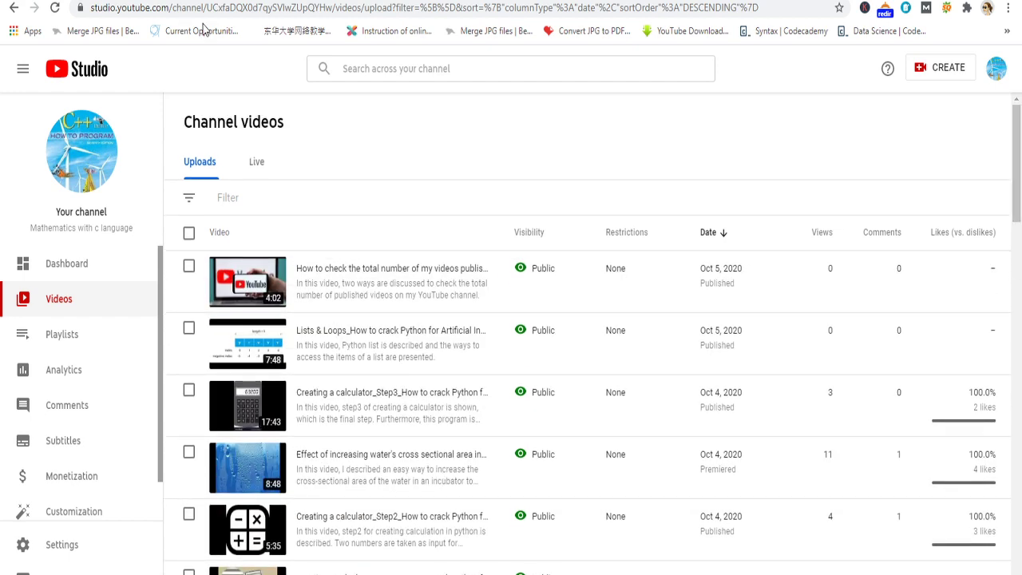
Go back to the Studio channel dashboard and open the account options.
left_click(14, 8)
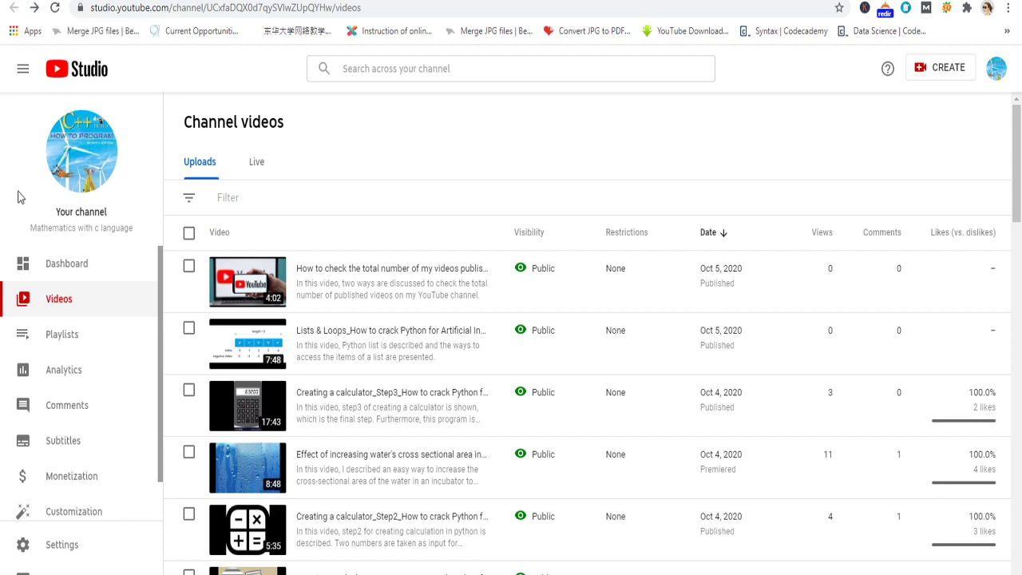
left_click(73, 271)
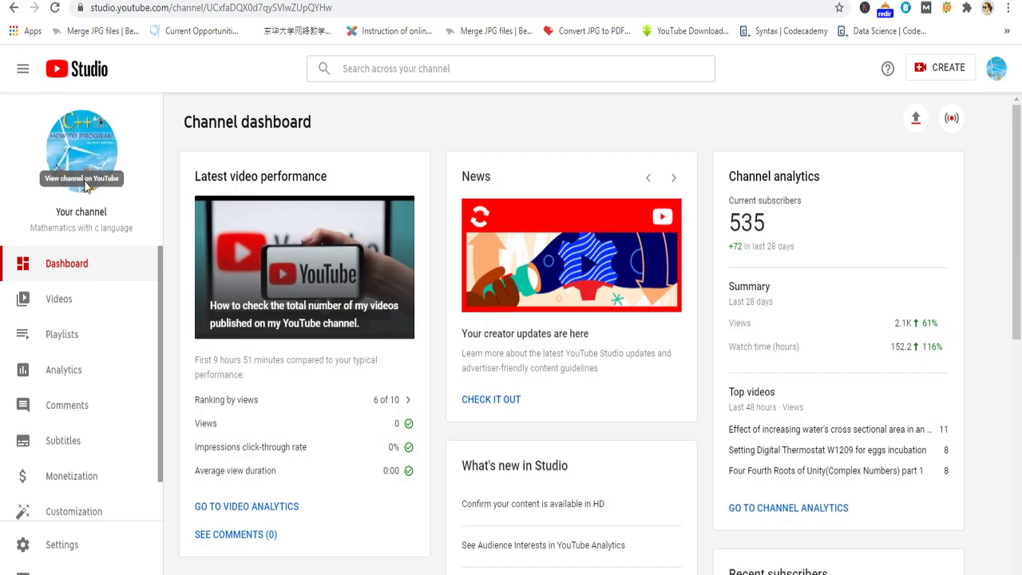
left_click(994, 70)
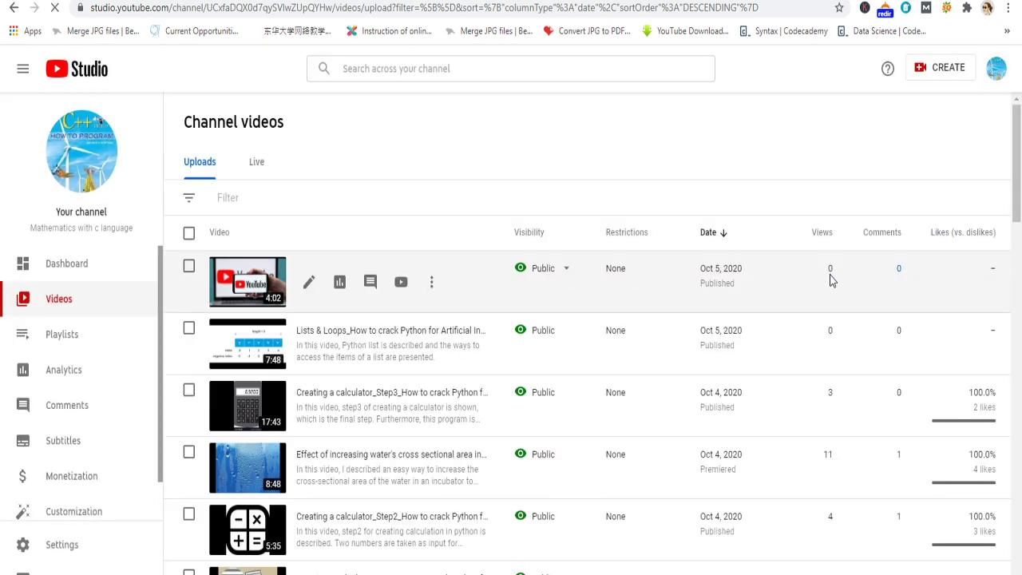
Check the approximate total number of uploads again by highlighting only that number below the channel videos.
scroll(1021, 267, "down", 3)
scroll(1020, 268, "down", 15)
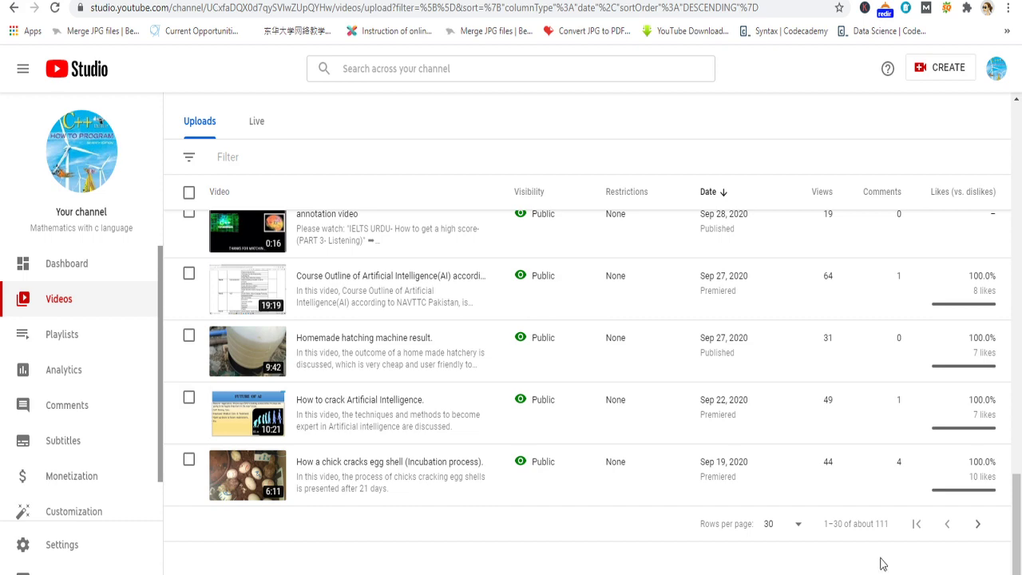
left_click_drag(876, 524, 888, 524)
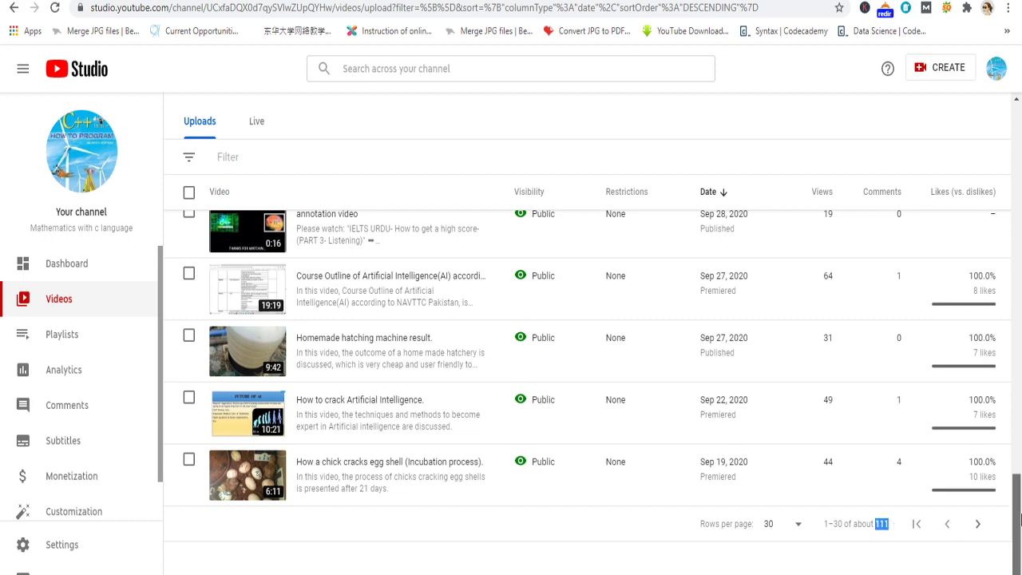
left_click_drag(1018, 499, 1019, 128)
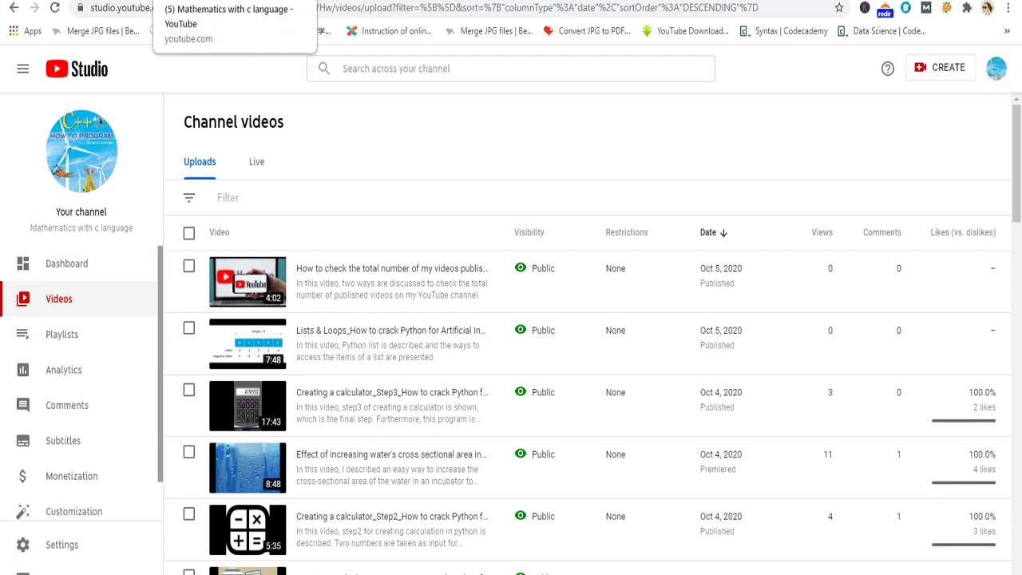
Switch to the public channel page and look through its created playlists.
left_click(171, 1)
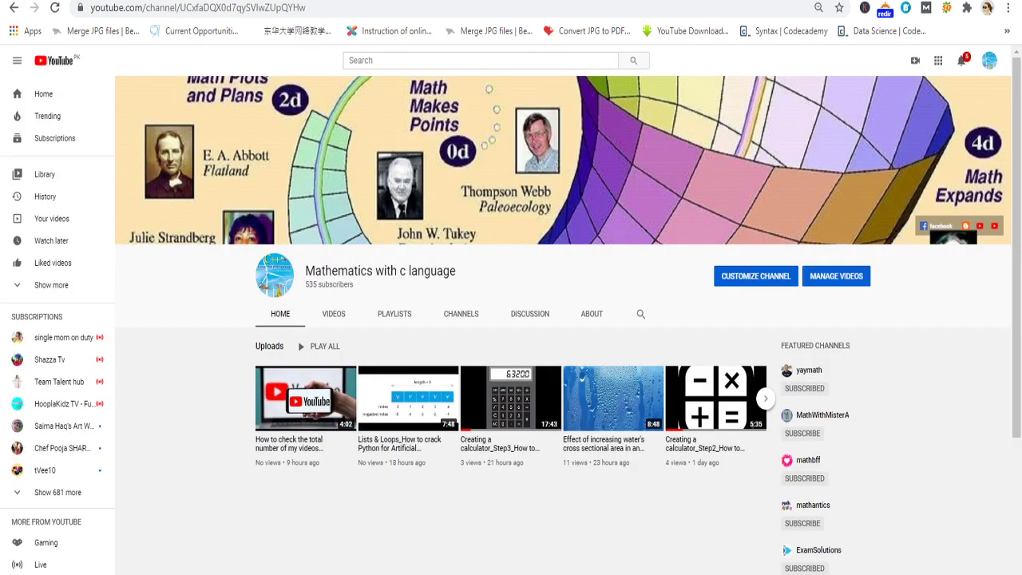
left_click(388, 1)
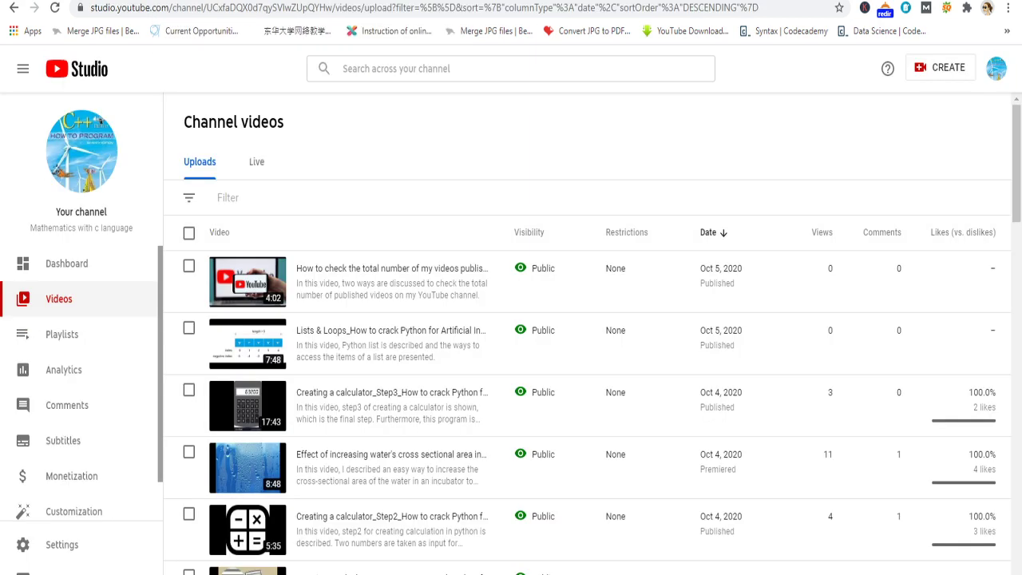
left_click(172, 1)
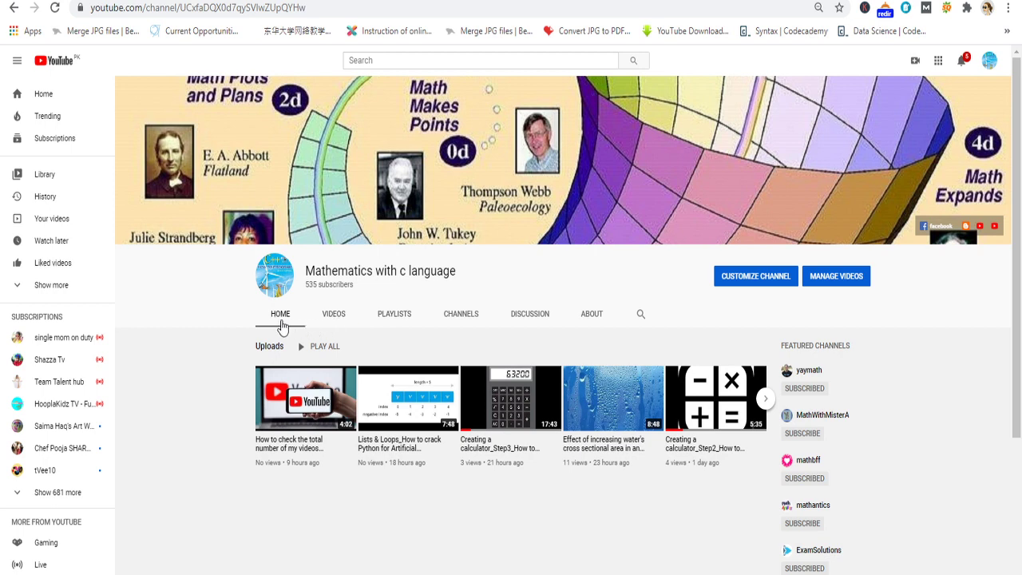
left_click(402, 321)
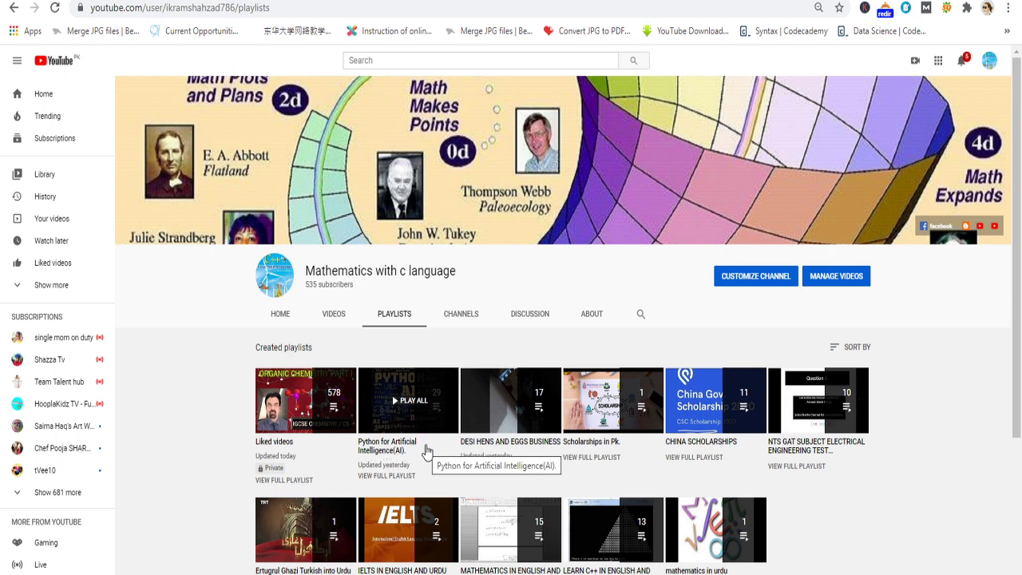
scroll(1021, 296, "down", 1)
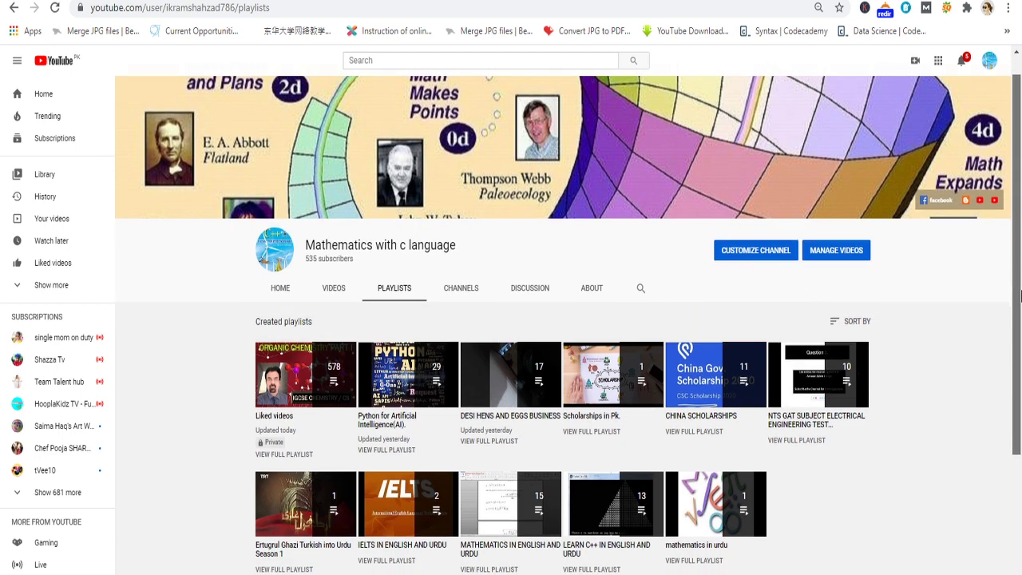
mouse_move(400, 378)
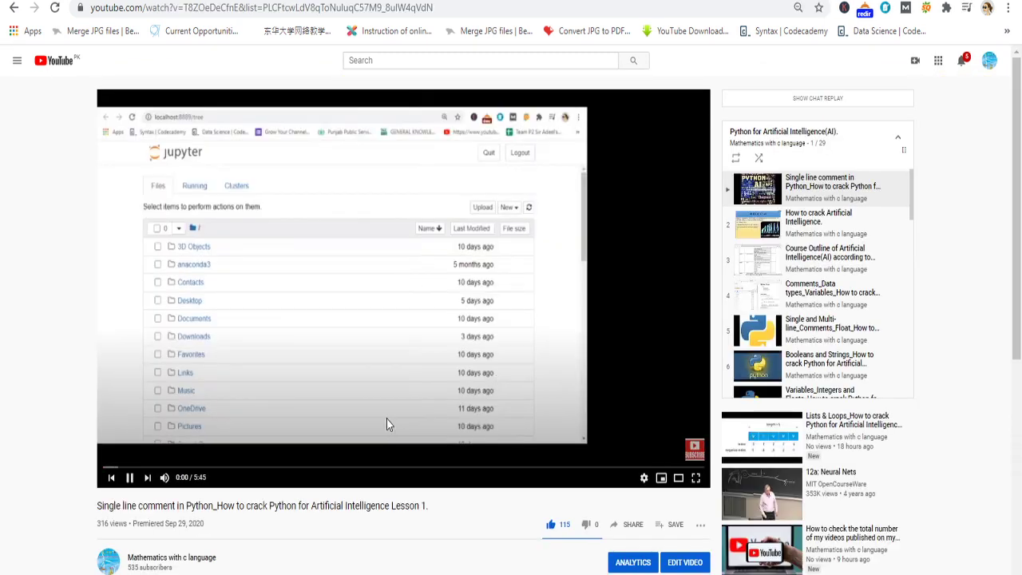
left_click(14, 8)
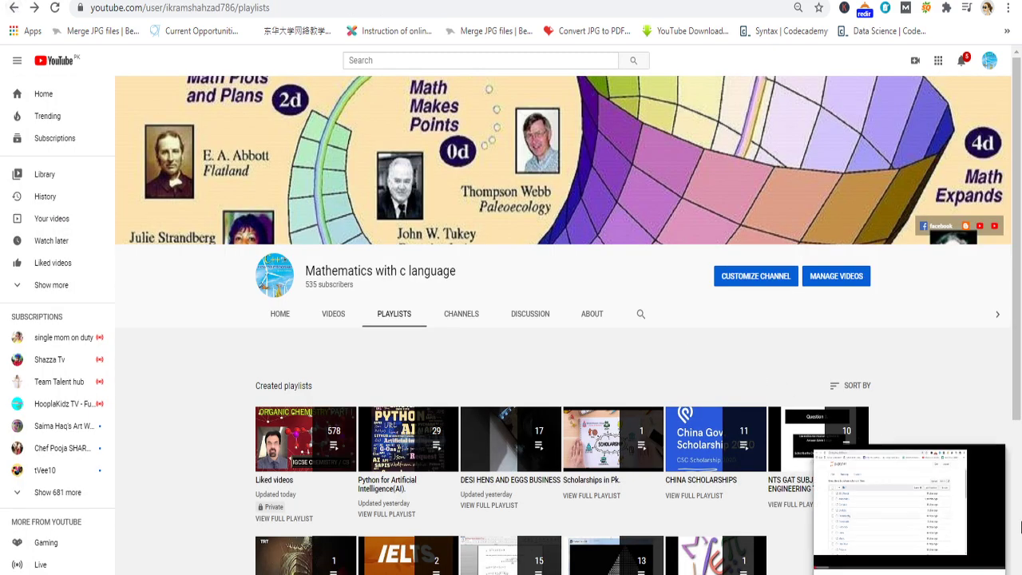
left_click(994, 461)
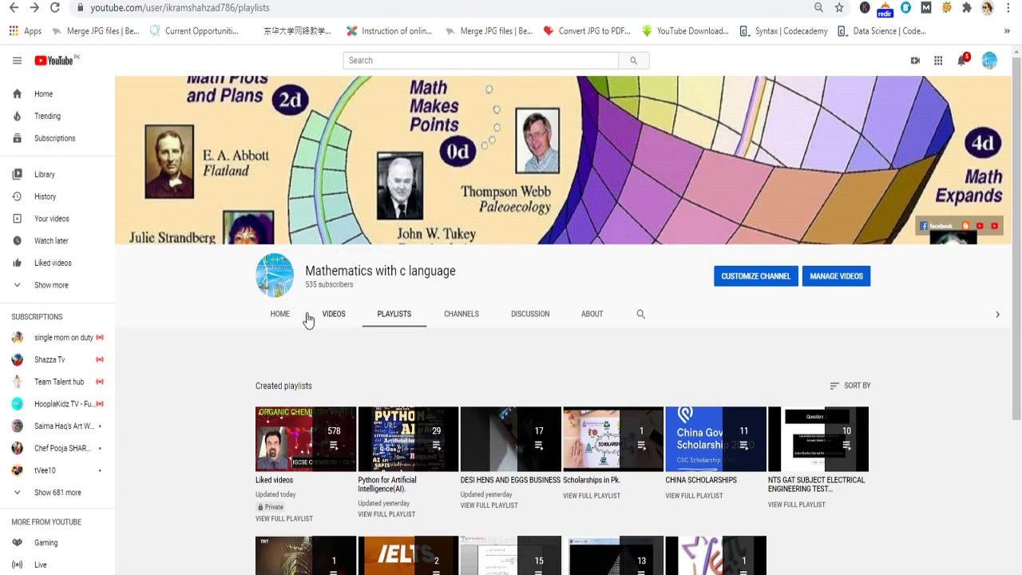
Open the "Python for Artificial Intelligence(AI)." playlist in a new tab from the list of all playlists to read its total duration.
left_click(290, 318)
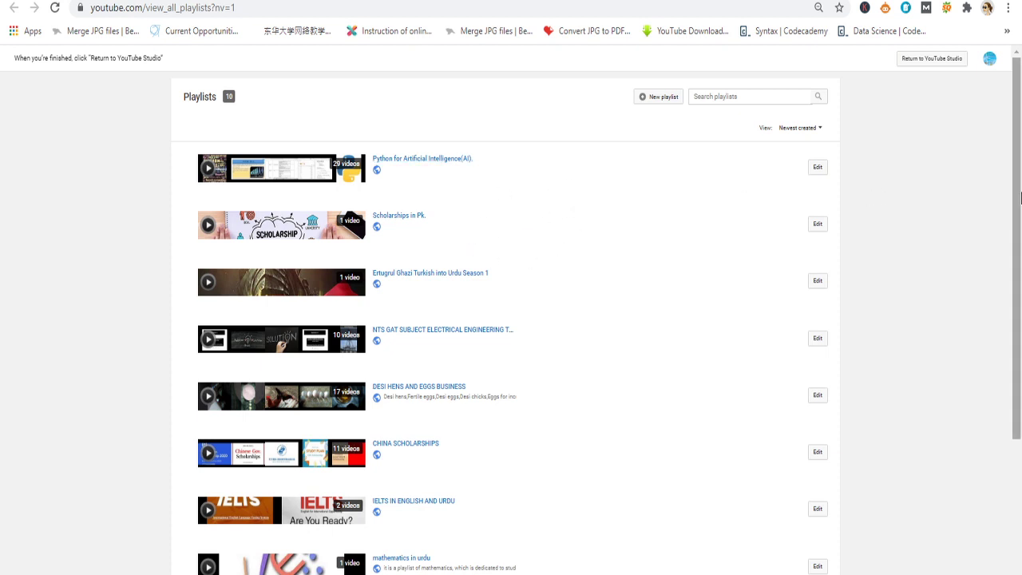
left_click_drag(1019, 160, 968, 127)
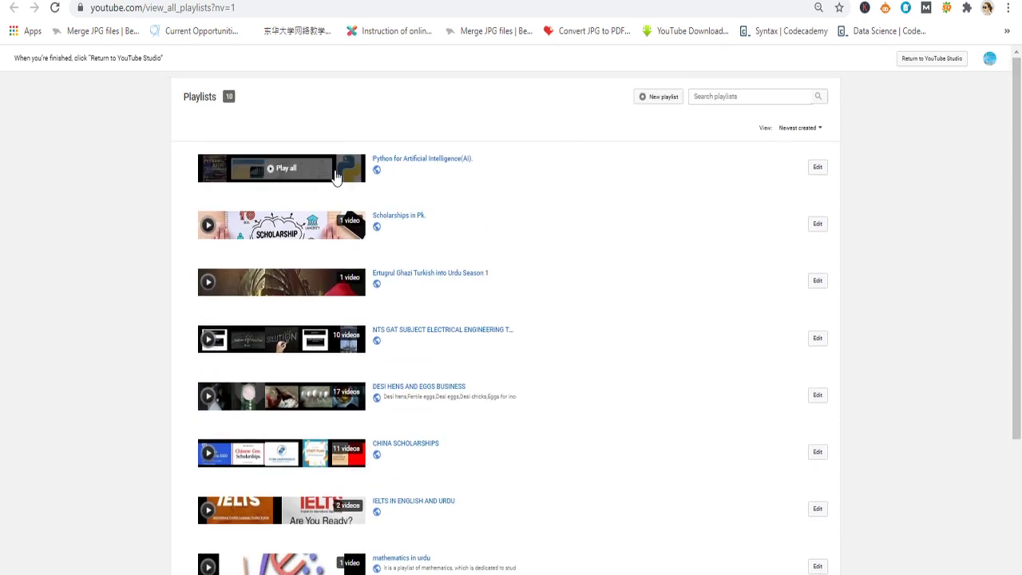
right_click(430, 159)
left_click(455, 169)
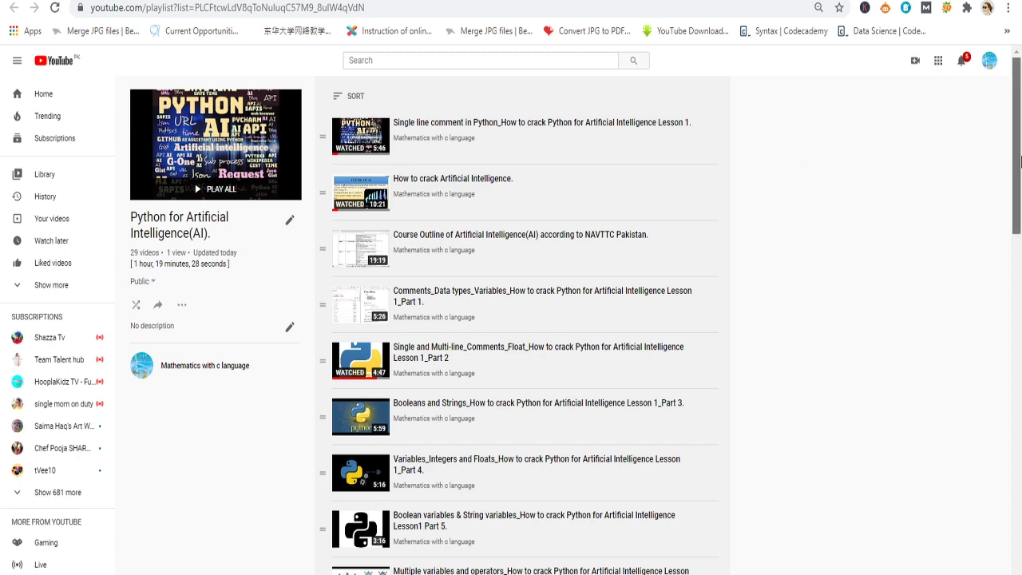
left_click_drag(1018, 164, 1008, 125)
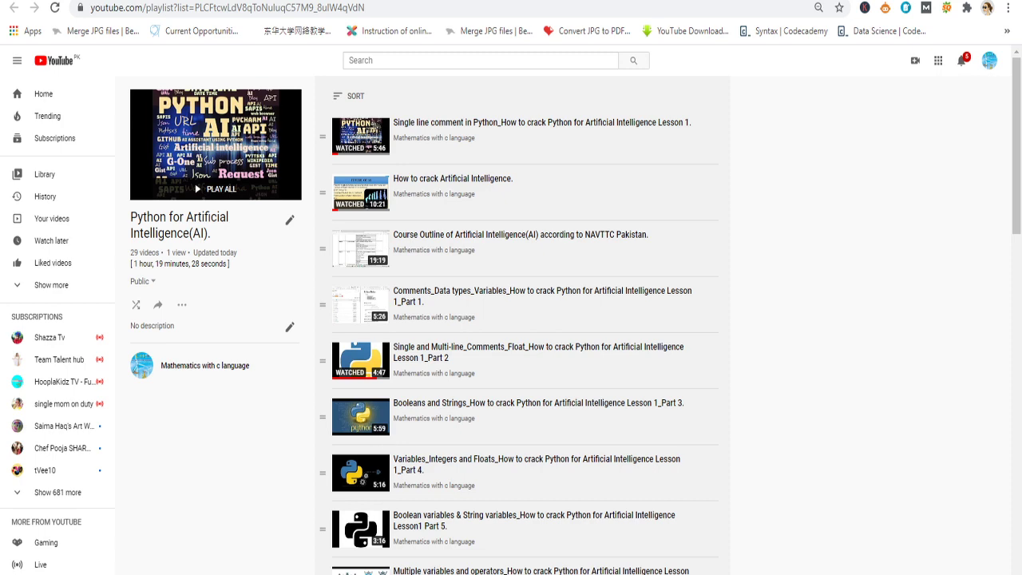
Switch to the Calculator.net Time Calculator page and select its web address.
left_click(615, 0)
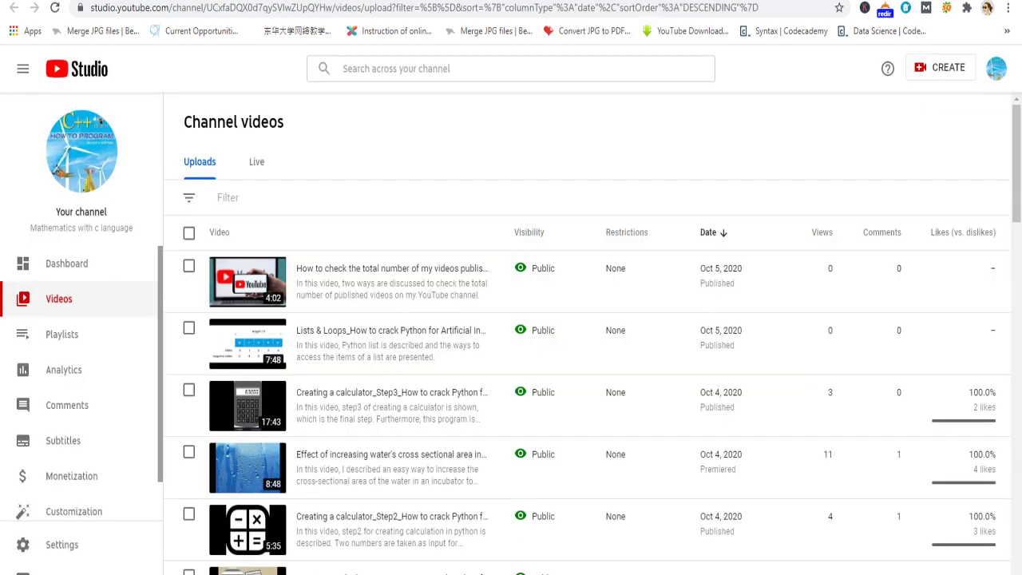
key("ctrl+Tab")
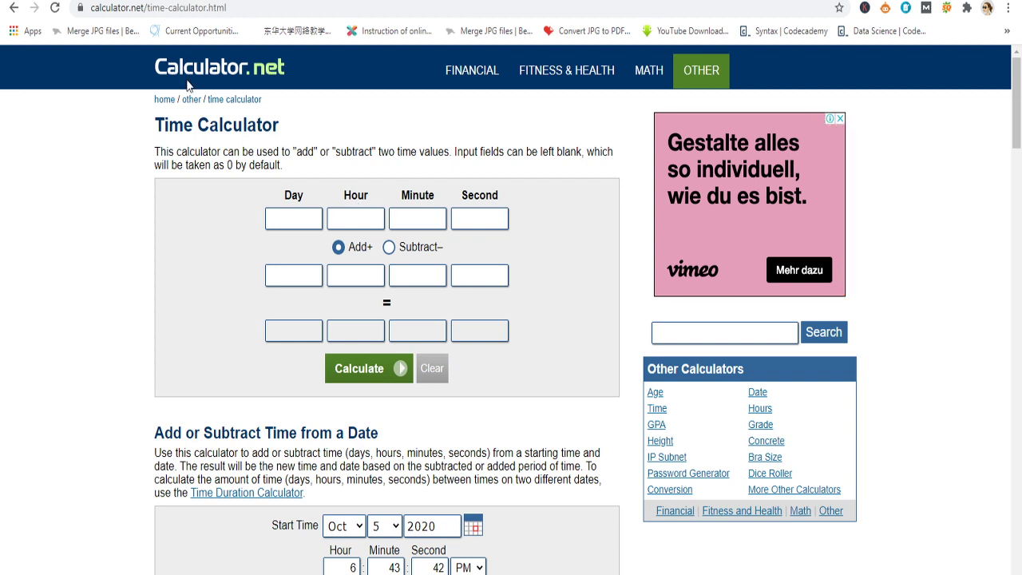
left_click(157, 9)
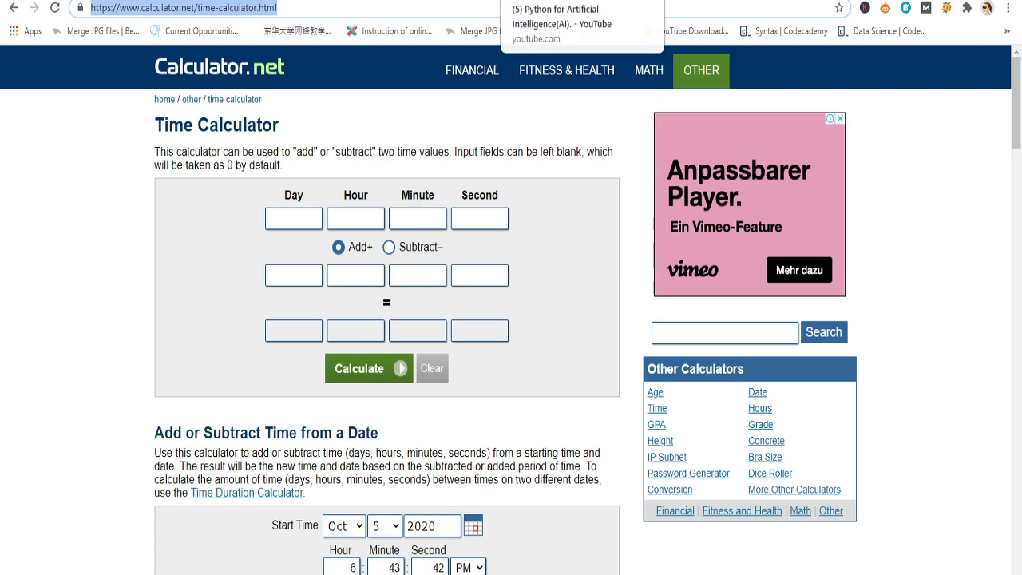
Enter the Python playlist's duration of 1 hour, 19 minutes and 28 seconds in the Time Calculator's first row.
left_click(559, 0)
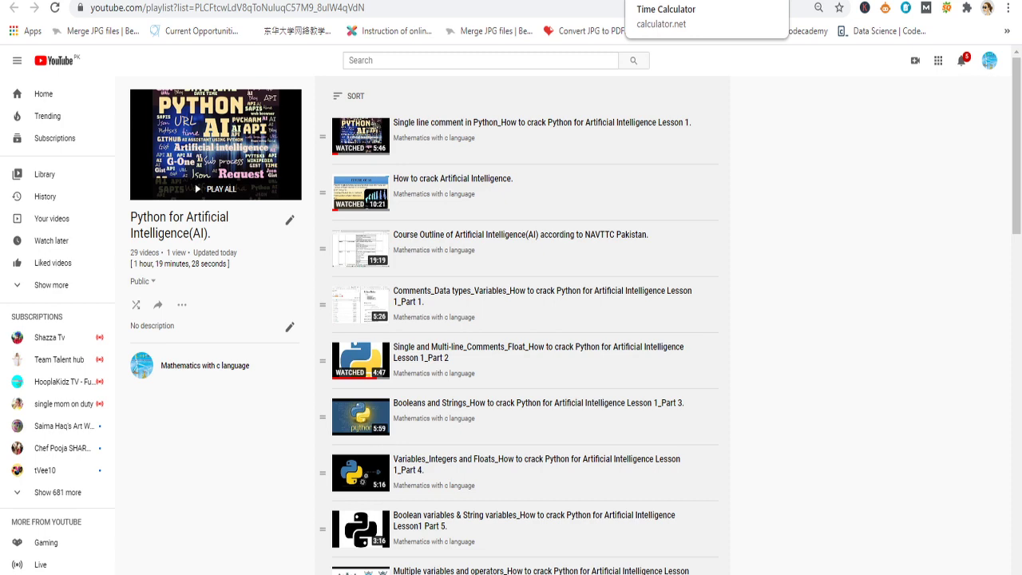
left_click(679, 0)
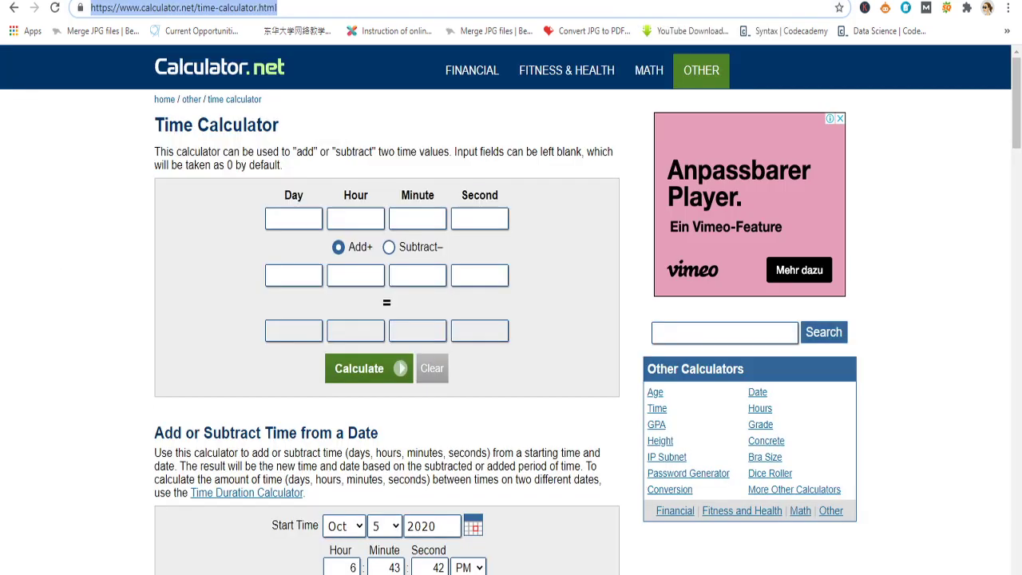
left_click(369, 222)
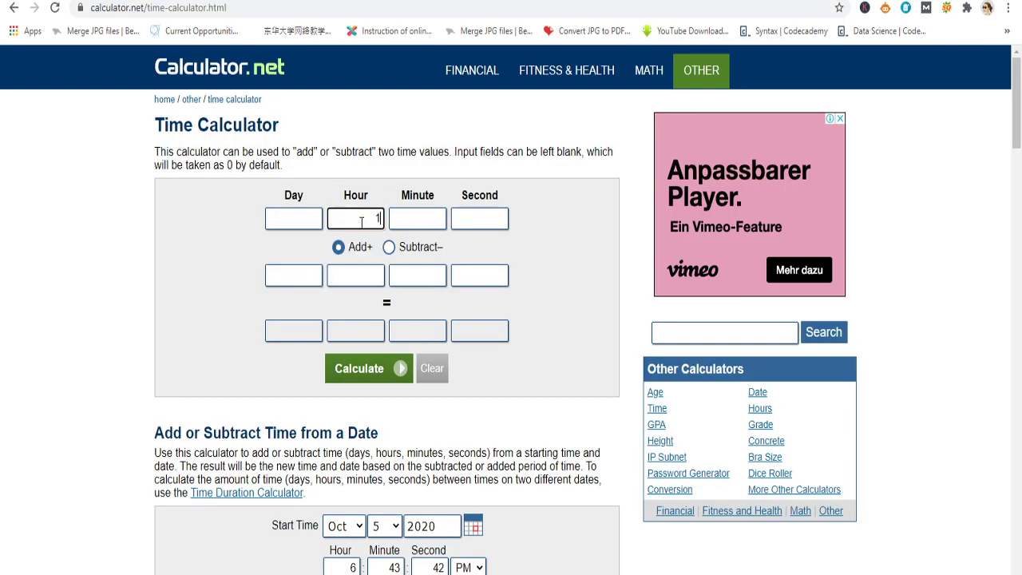
left_click(408, 222)
type("19")
left_click(471, 217)
type("28")
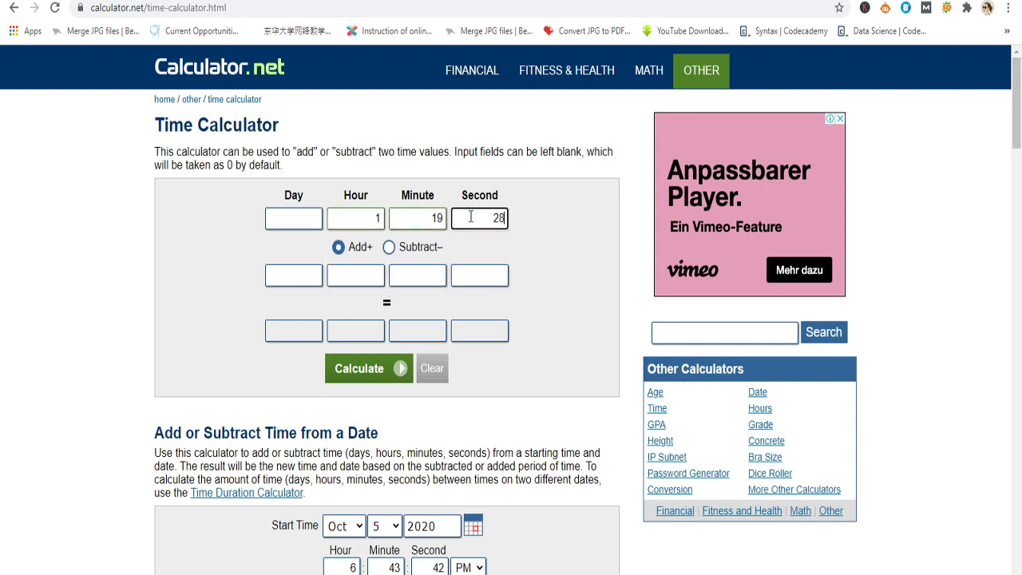
Open the "Scholarships in Pk." playlist in a new tab from the list of all playlists to get its duration.
left_click(356, 274)
key("ctrl+Tab")
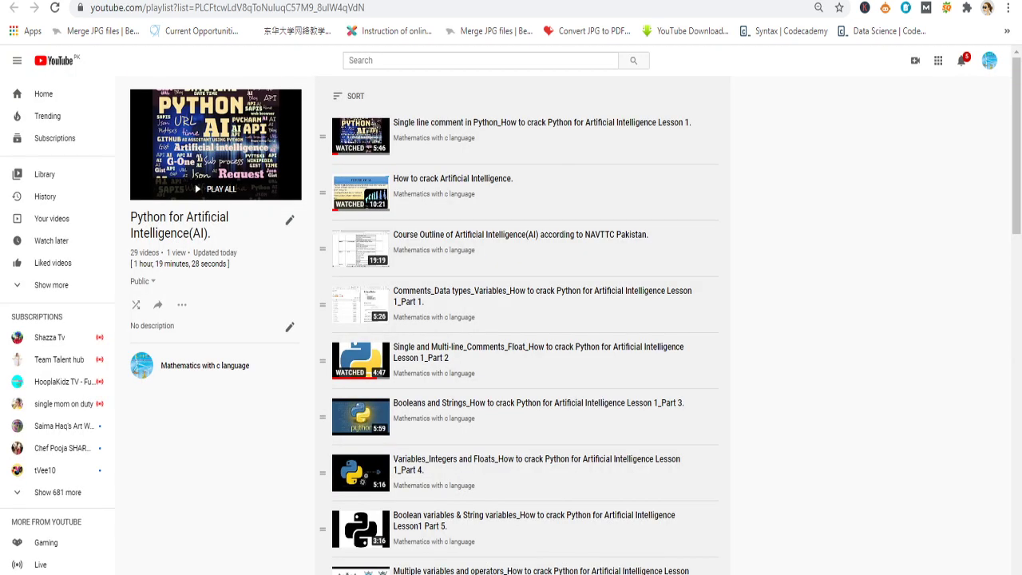
key("ctrl+Tab")
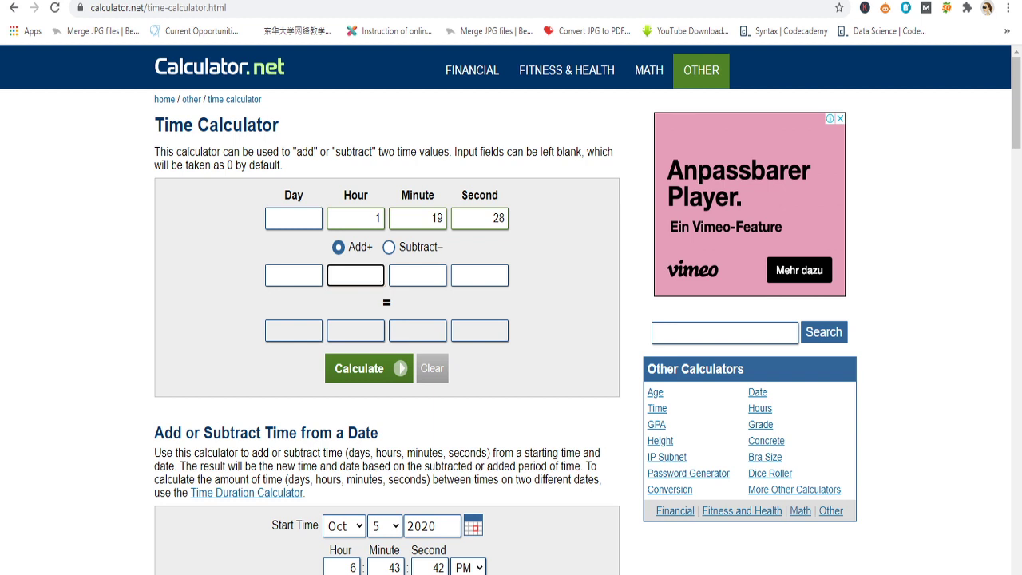
key("ctrl+Tab")
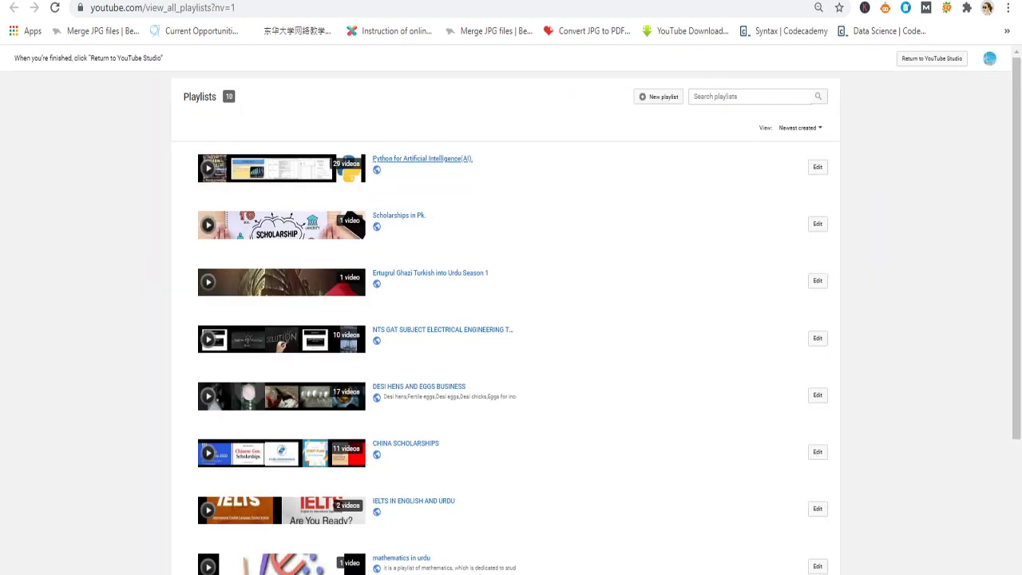
right_click(411, 217)
left_click(428, 229)
left_click(432, 216)
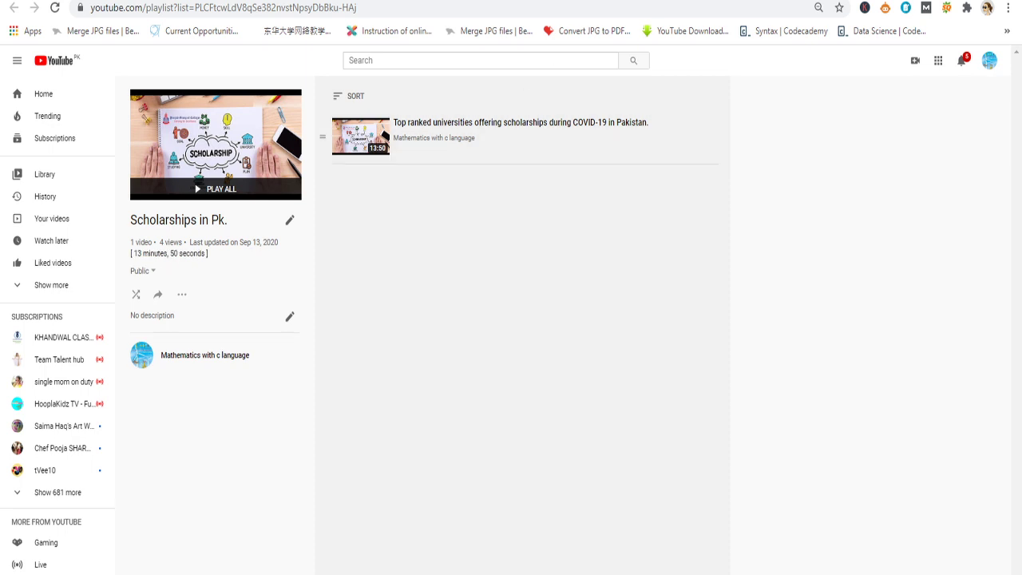
Enter the "Scholarships in Pk." duration of 13 minutes and 50 seconds in the Time Calculator's second row and calculate the sum.
key("ctrl+Tab")
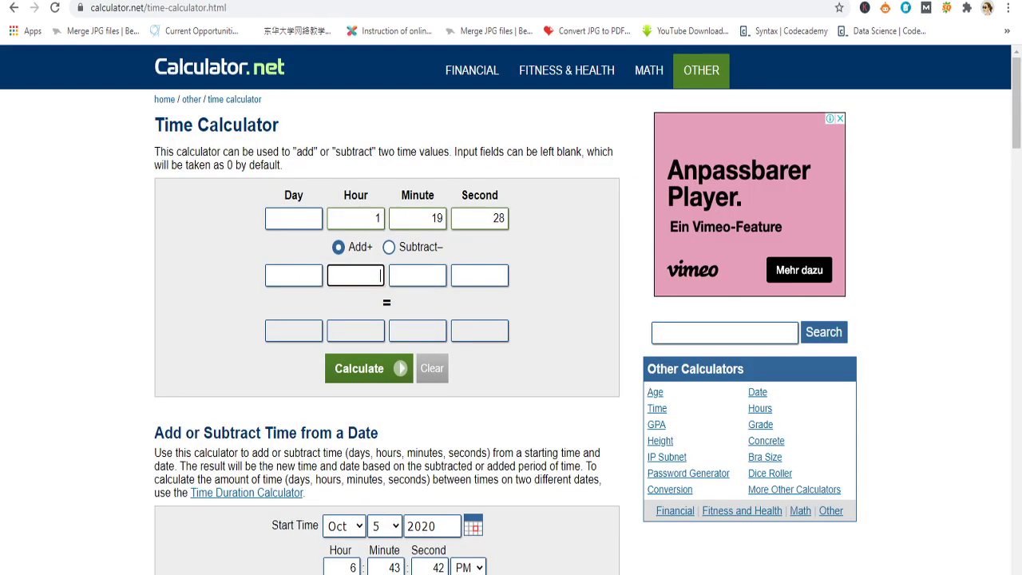
left_click(412, 279)
type("13")
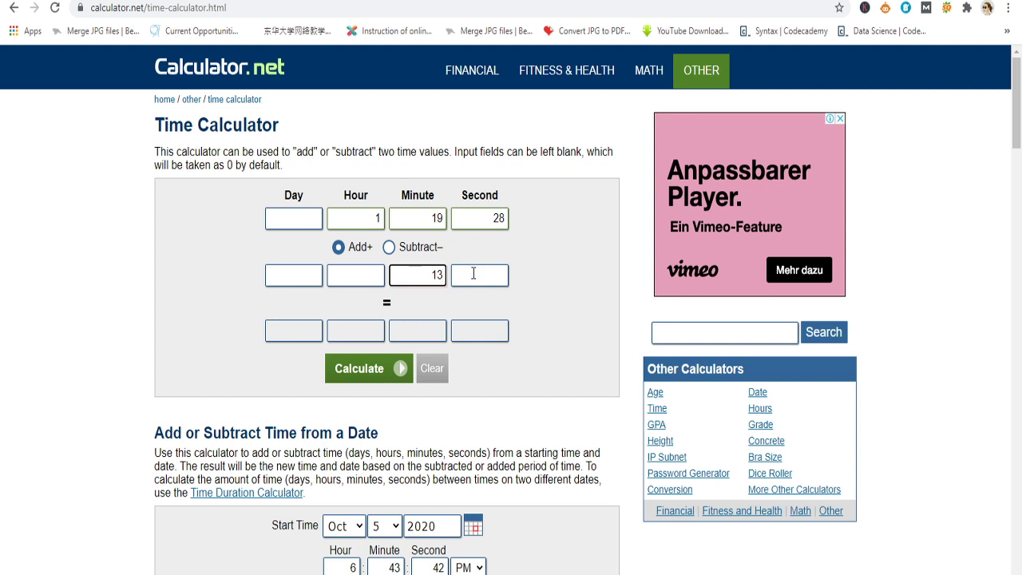
left_click(480, 274)
type("50")
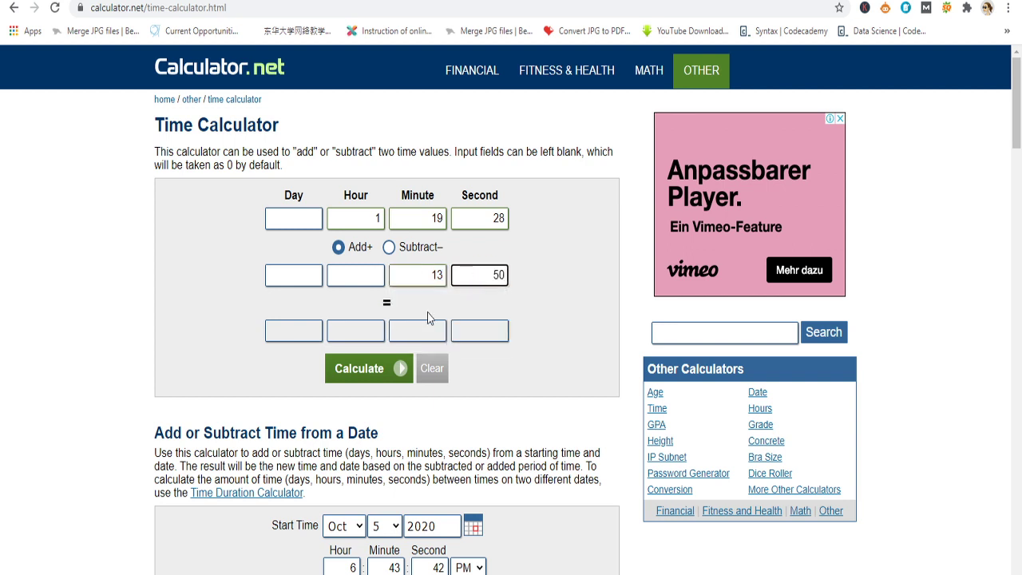
left_click(378, 372)
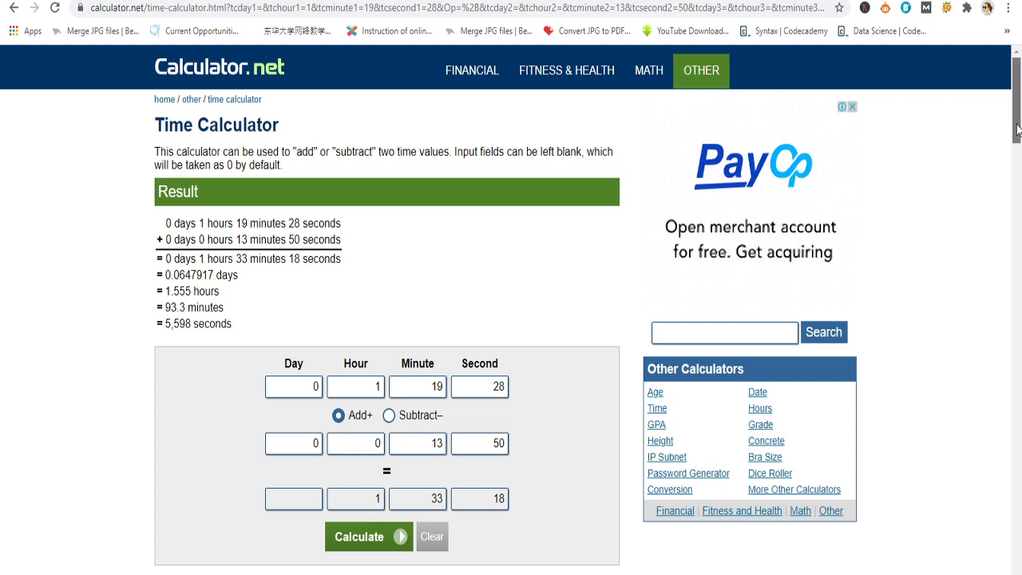
Carry the running total into the Time Calculator's first row by setting it to 33 minutes and 18 seconds.
left_click_drag(1019, 136, 1019, 150)
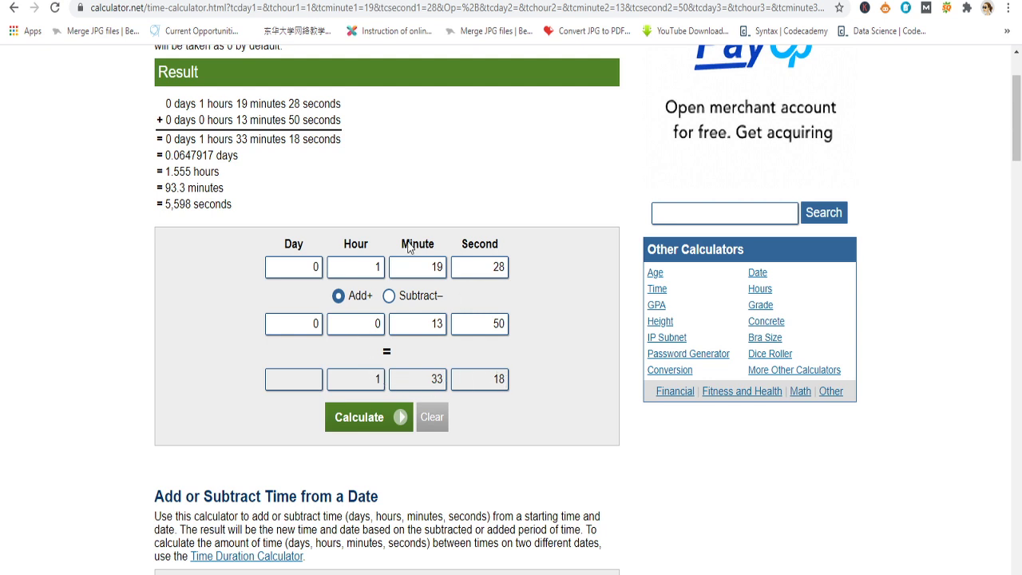
double_click(436, 267)
type("33")
left_click(498, 268)
double_click(498, 268)
type("18")
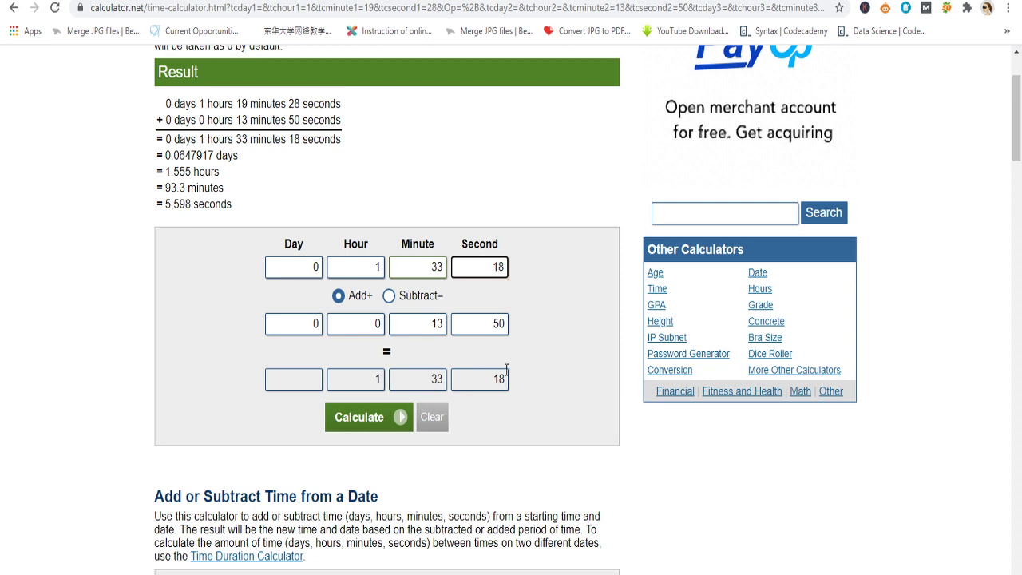
left_click(494, 266)
Clear the minute, second and hour values in the Time Calculator's second row.
double_click(432, 323)
key("BackSpace")
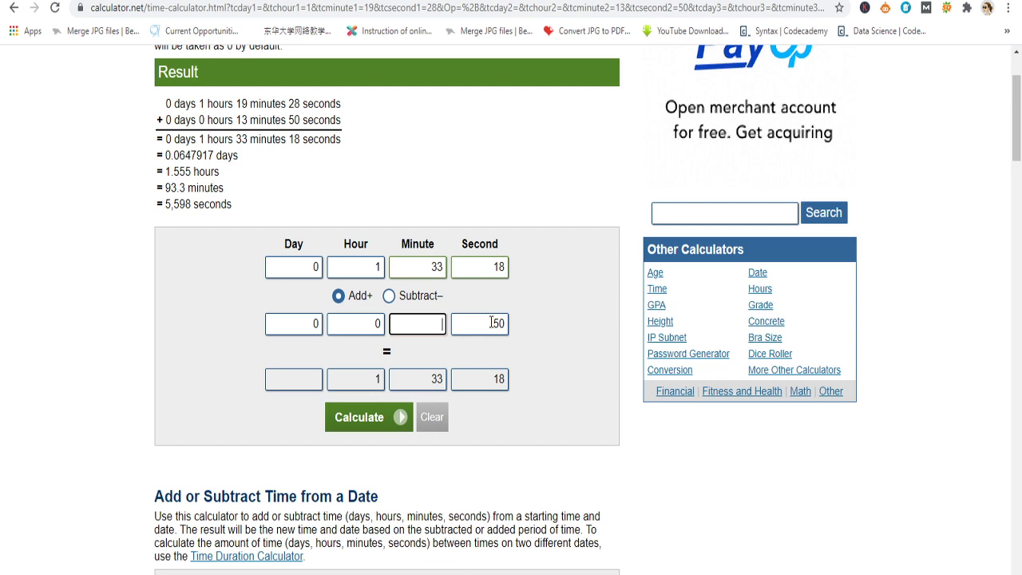
double_click(491, 322)
key("BackSpace")
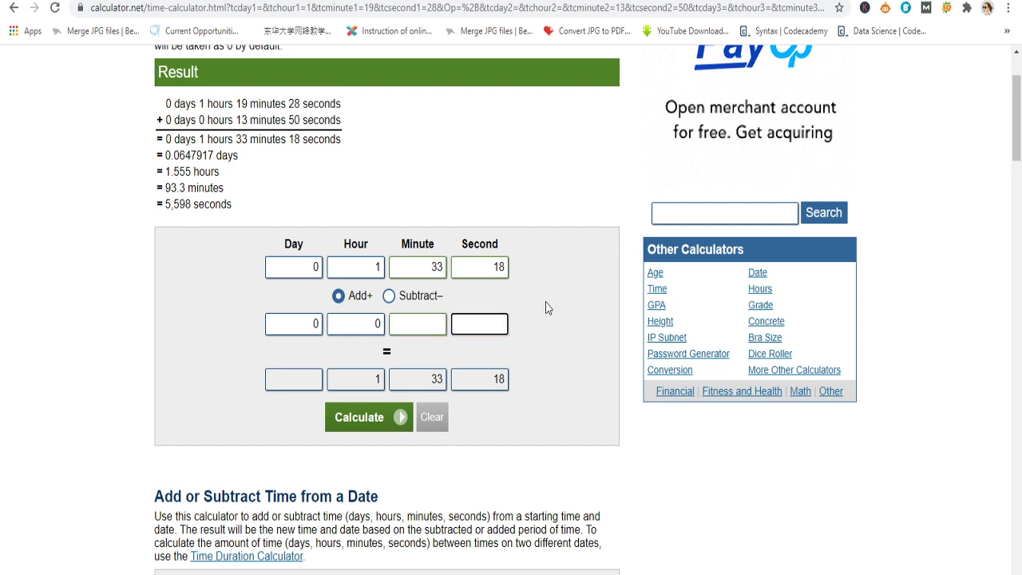
double_click(377, 321)
key("BackSpace")
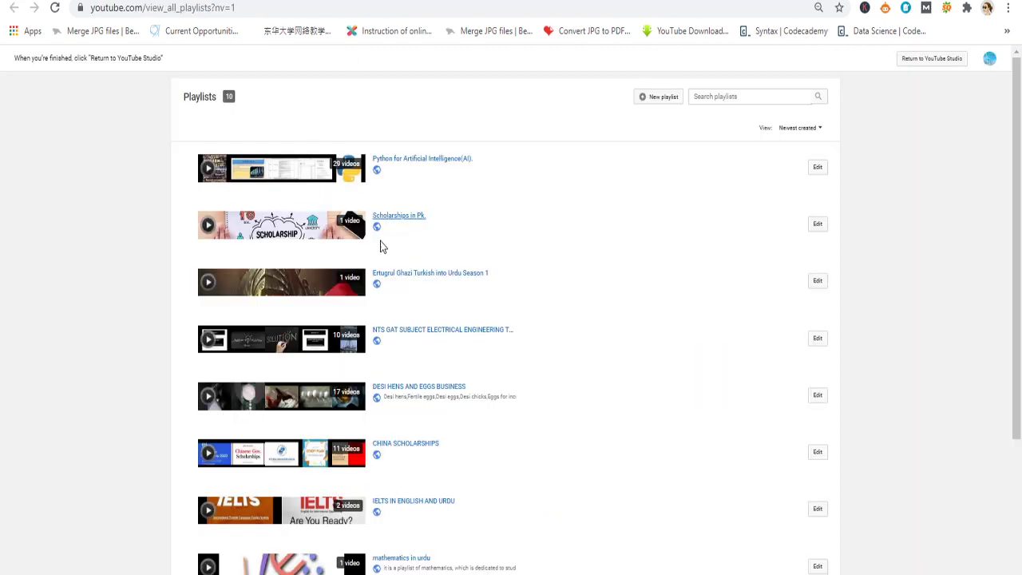
Open the "Ertugrul Ghazi Turkish into Urdu Season 1" playlist in a new tab from the playlists page to read its duration.
right_click(407, 275)
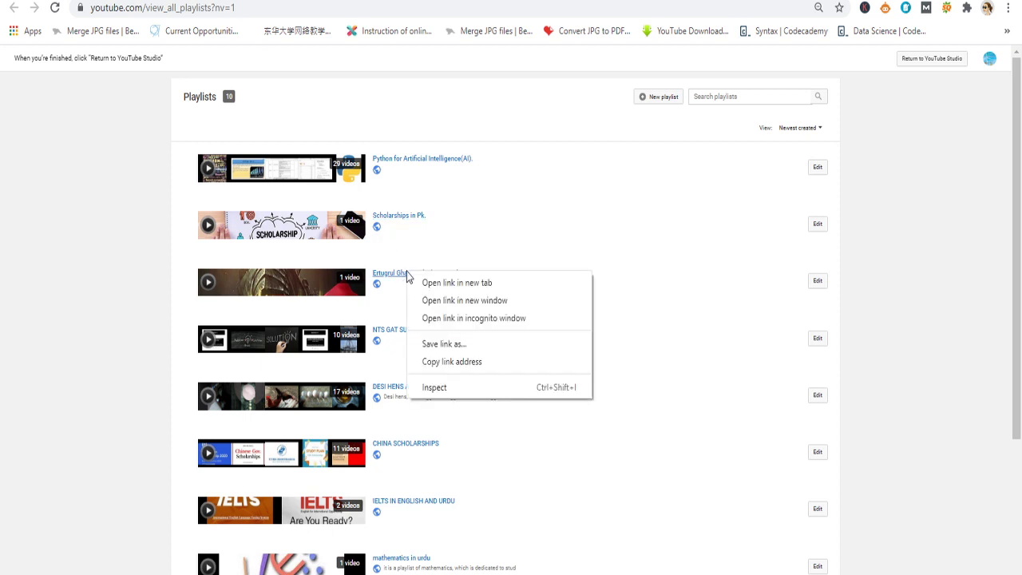
left_click(417, 282)
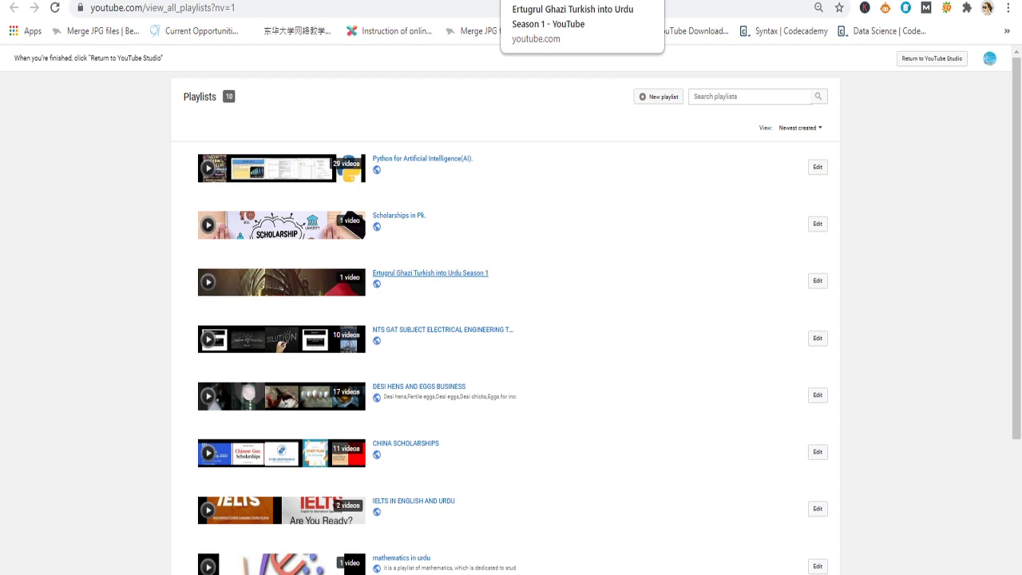
key("ctrl+Tab")
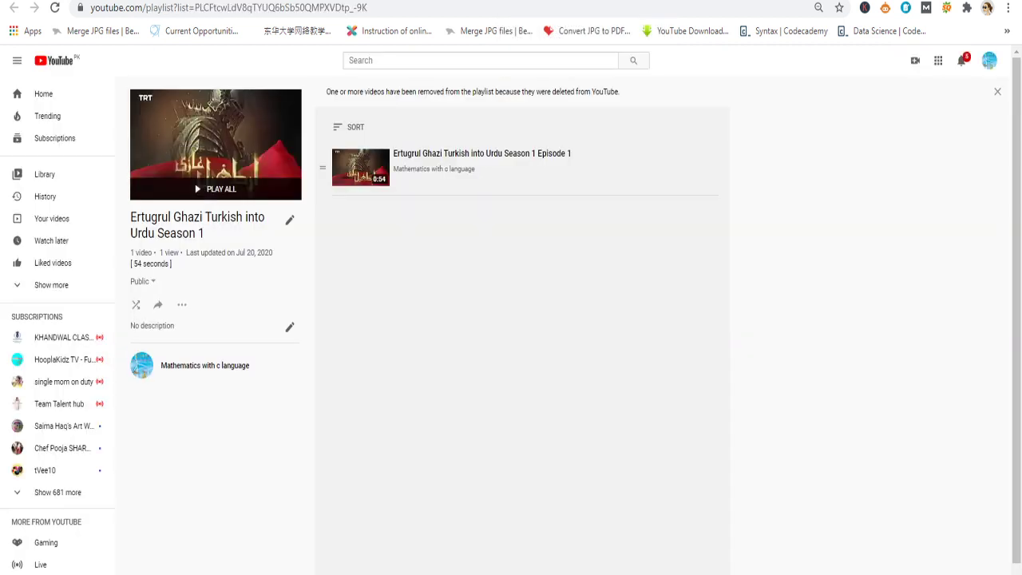
Enter the Ertugrul playlist's duration of 54 seconds in the Time Calculator's second row and calculate the sum.
key("ctrl+Tab")
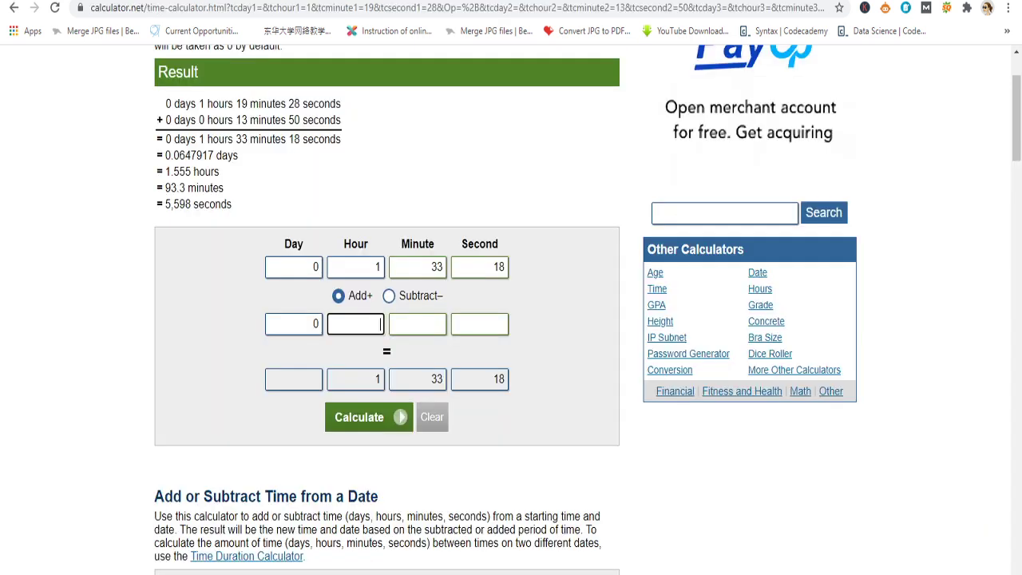
left_click(468, 325)
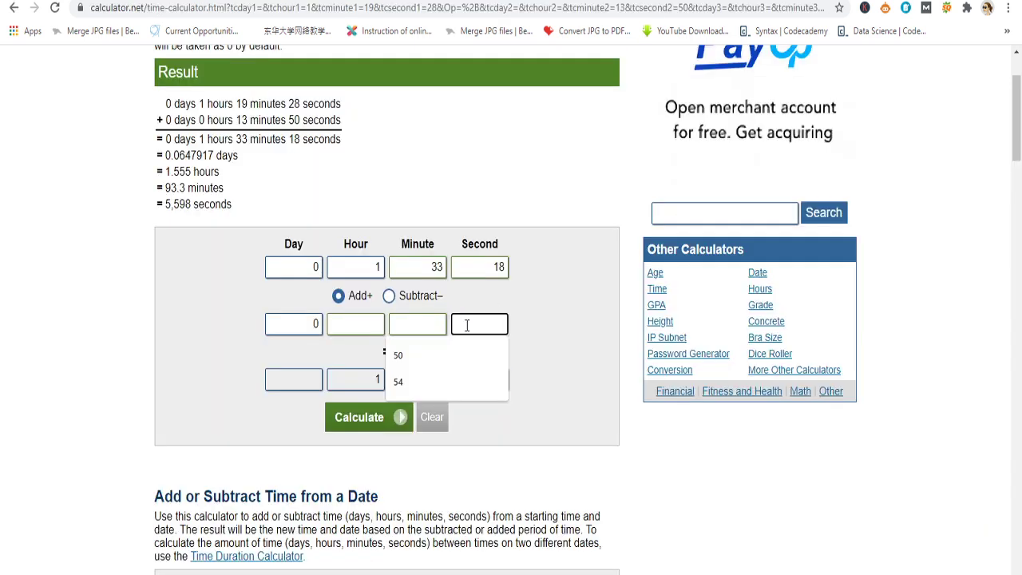
type("54")
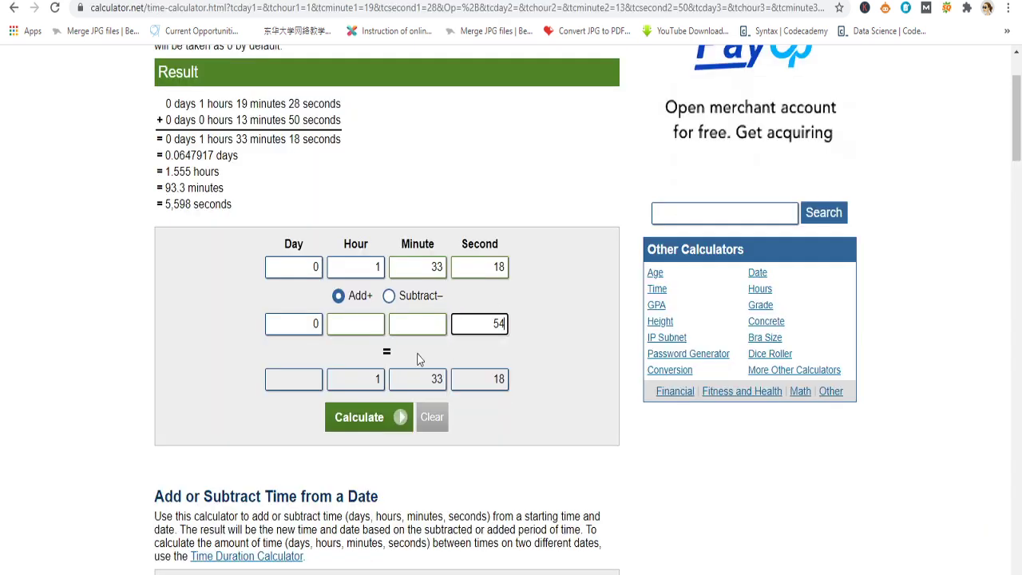
left_click(357, 426)
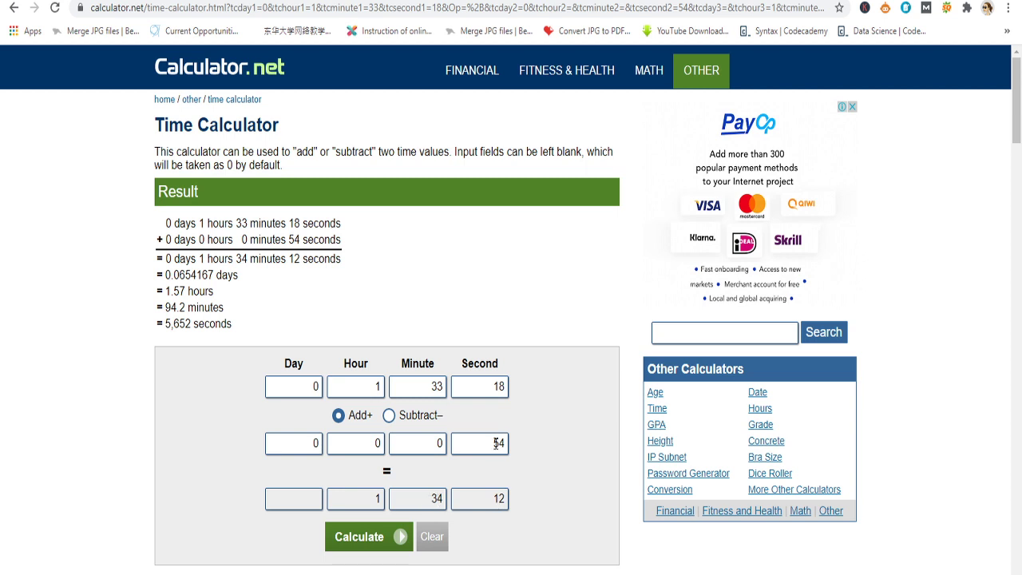
Update the Time Calculator's first row to the new running total of 34 minutes and 12 seconds.
left_click_drag(440, 387, 453, 388)
type("4")
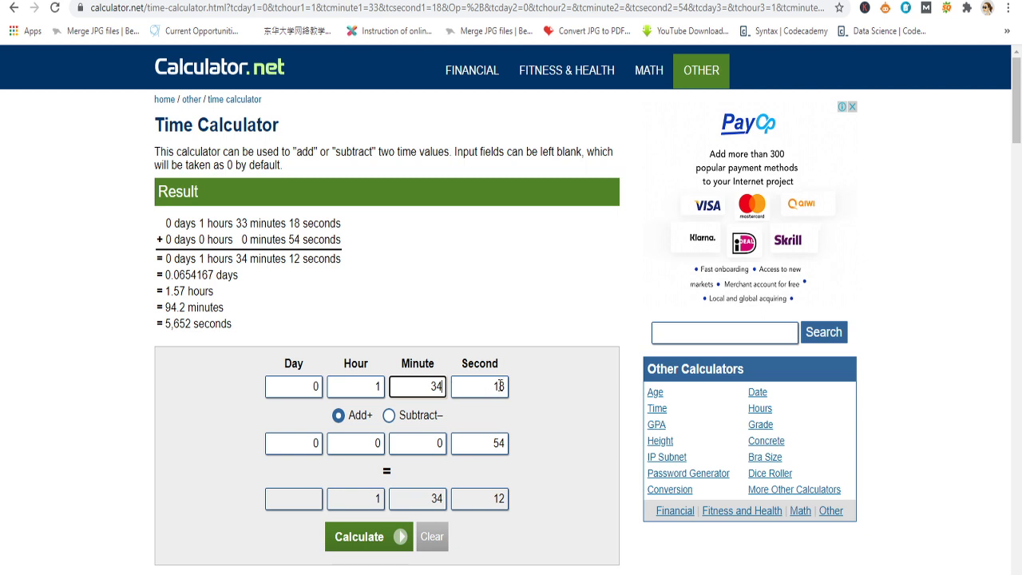
left_click_drag(499, 386, 525, 390)
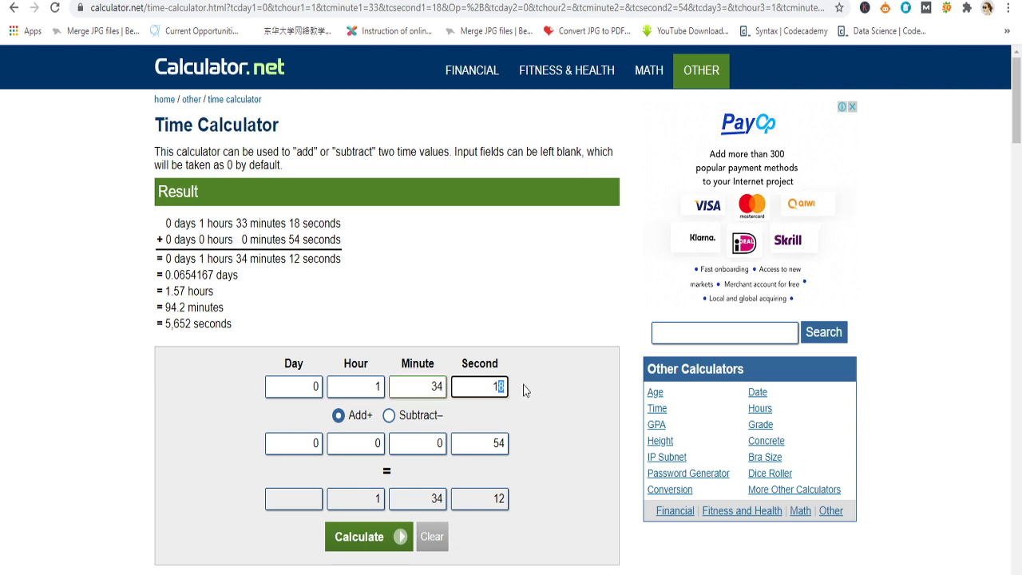
type("2")
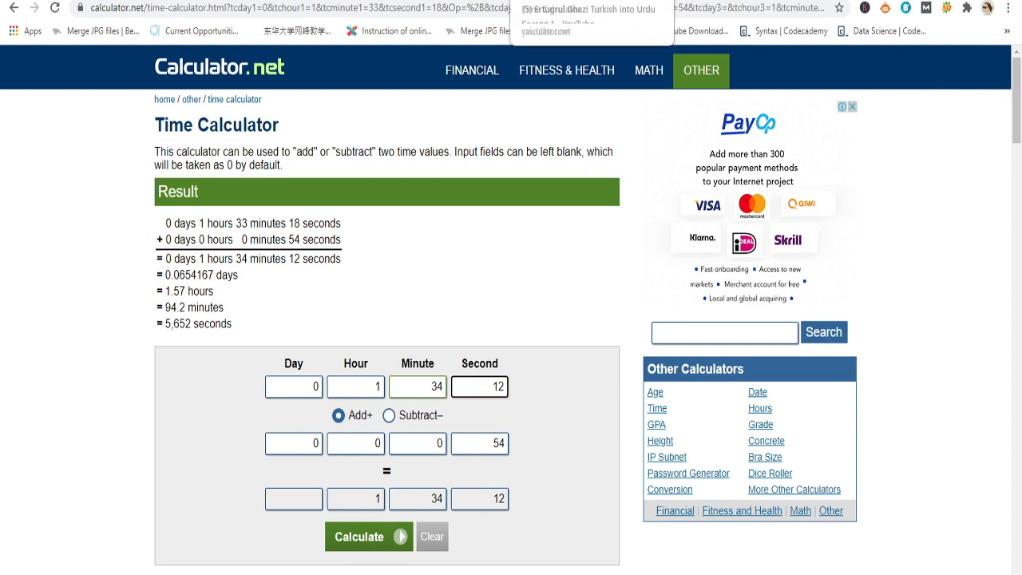
Open the "NTS GAT SUBJECT ELECTRICAL ENGINEERING TEST PREPARATION 2020" playlist in a new tab from the playlists page to read its duration.
left_click(678, 2)
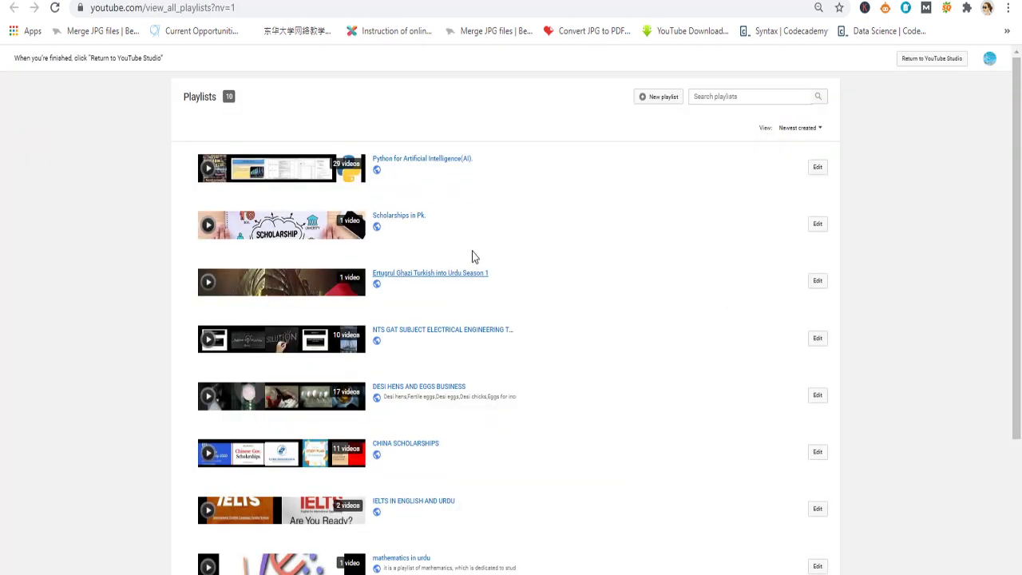
right_click(455, 333)
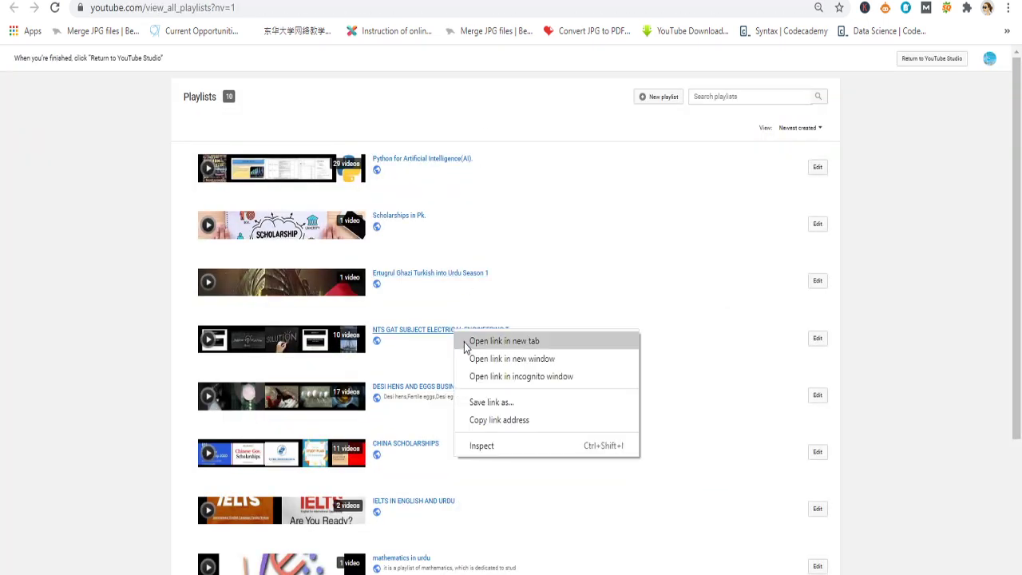
left_click(503, 341)
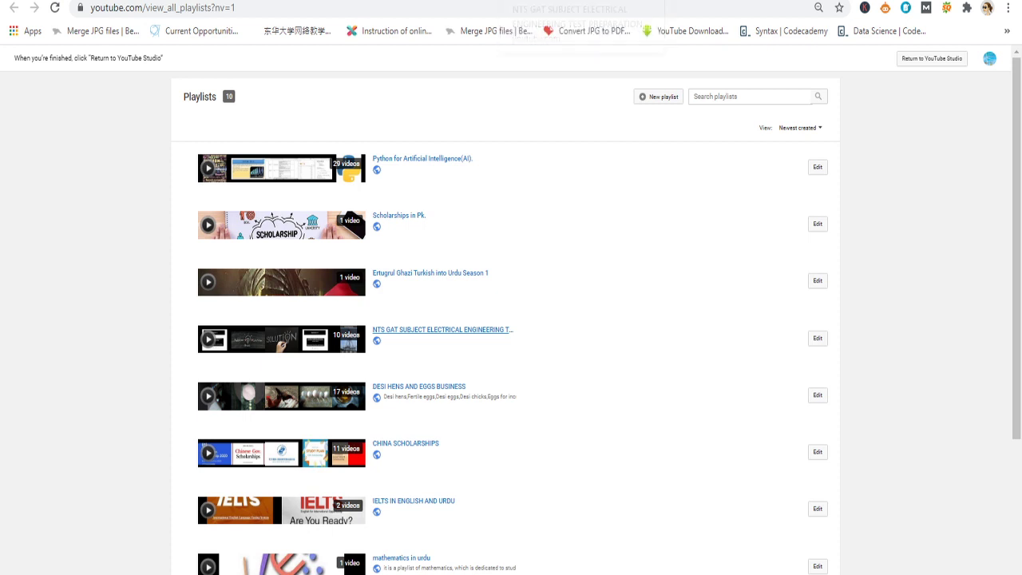
left_click(559, 2)
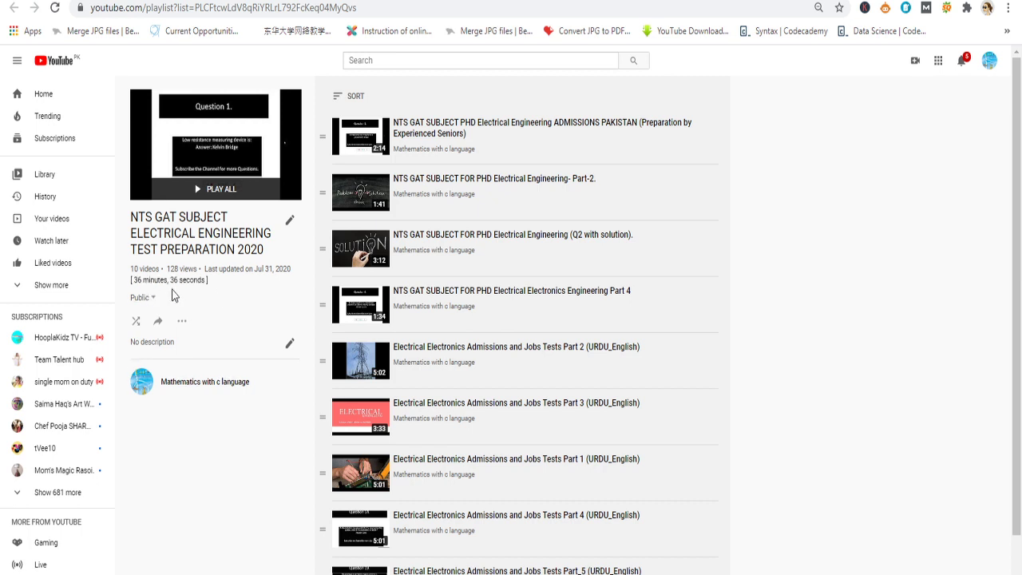
Enter the NTS GAT playlist's duration of 36 minutes and 36 seconds in the Time Calculator's second row and calculate the sum.
key("alt+Left")
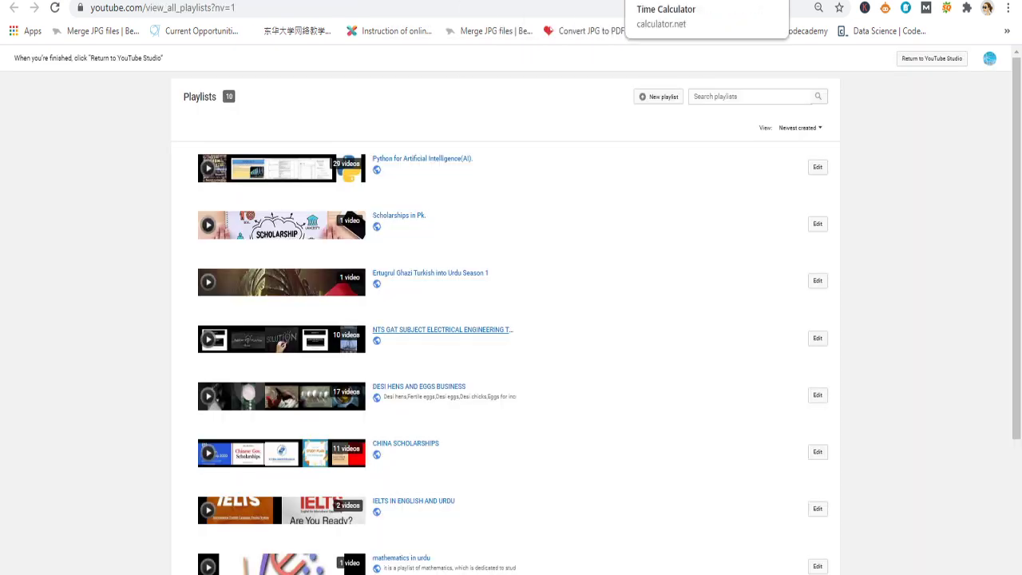
left_click(663, 0)
double_click(436, 443)
type("36")
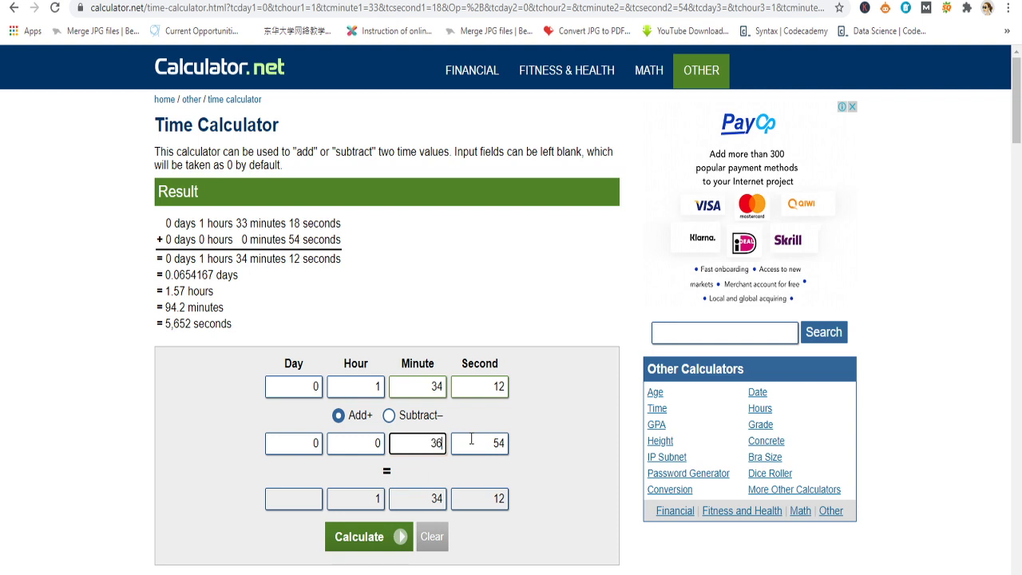
double_click(499, 445)
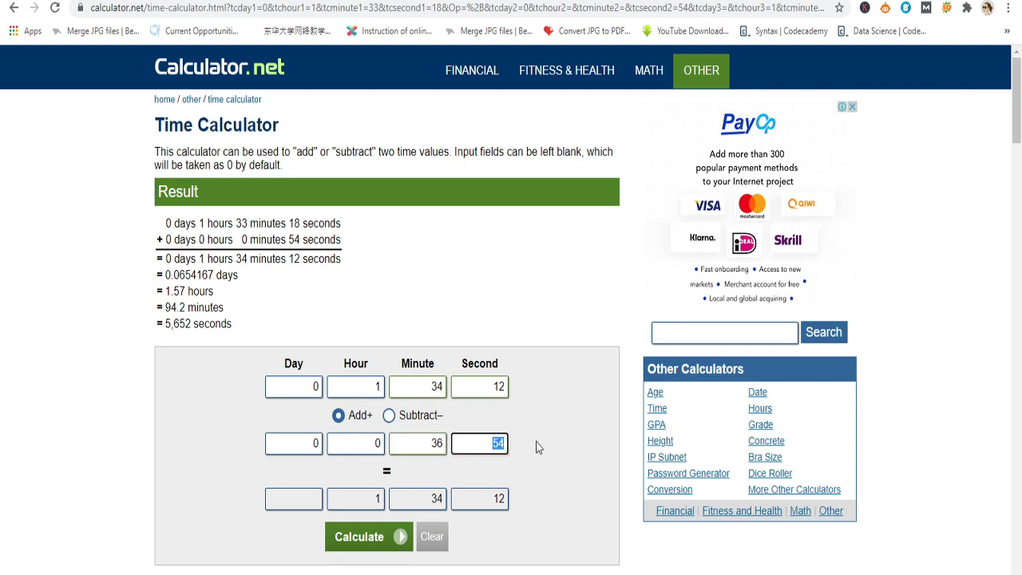
type("36")
left_click(371, 546)
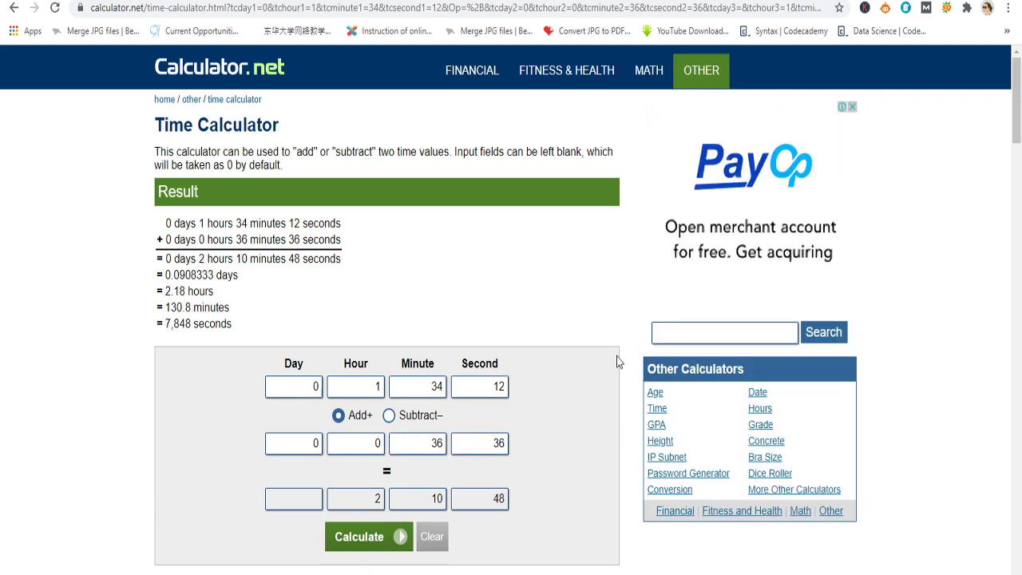
Return to the playlists page and open the "DESI HENS AND EGGS BUSINESS" playlist in a new tab to read its duration.
key("ctrl+Tab")
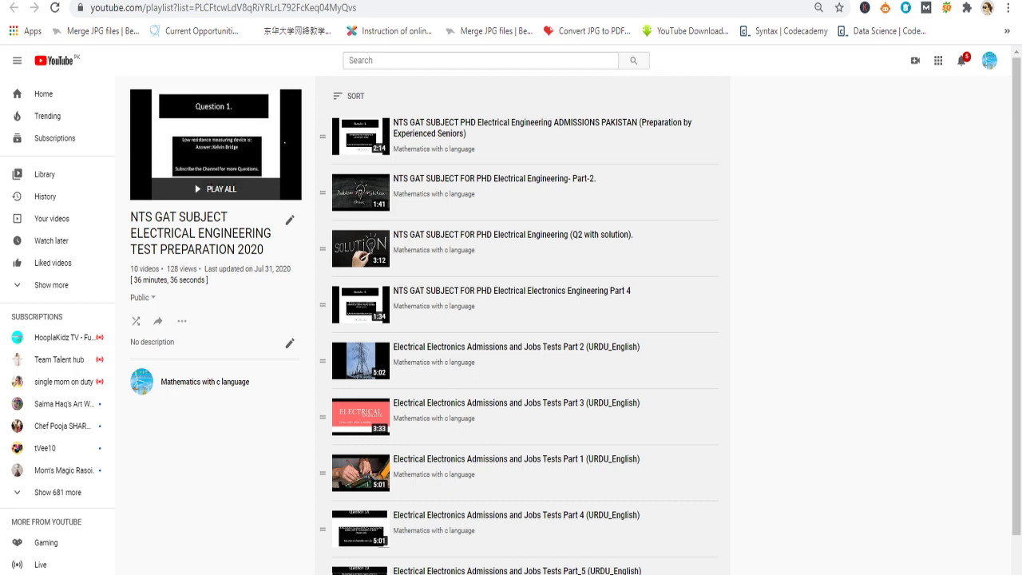
key("ctrl+Tab")
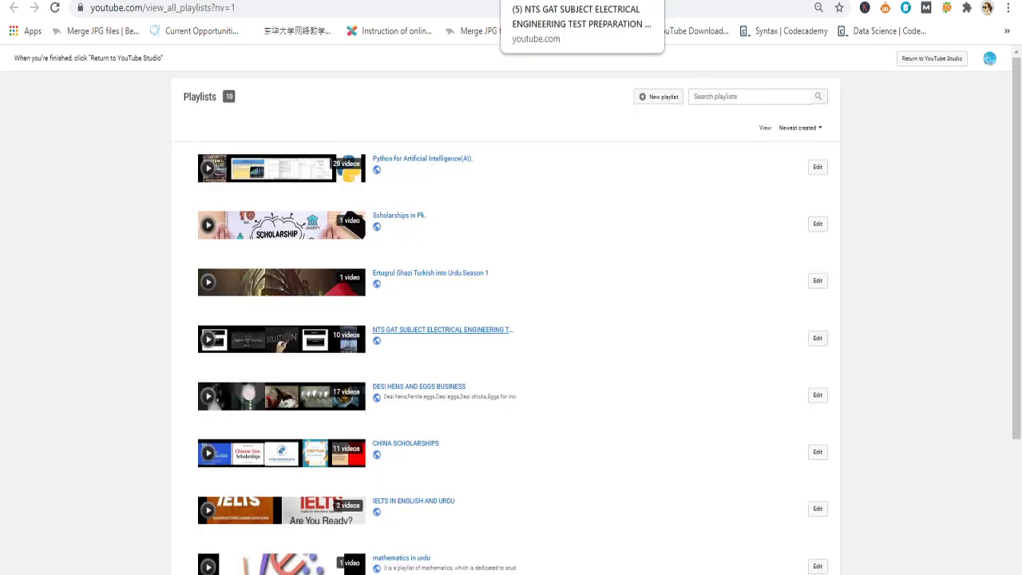
key("ctrl+shift+Tab")
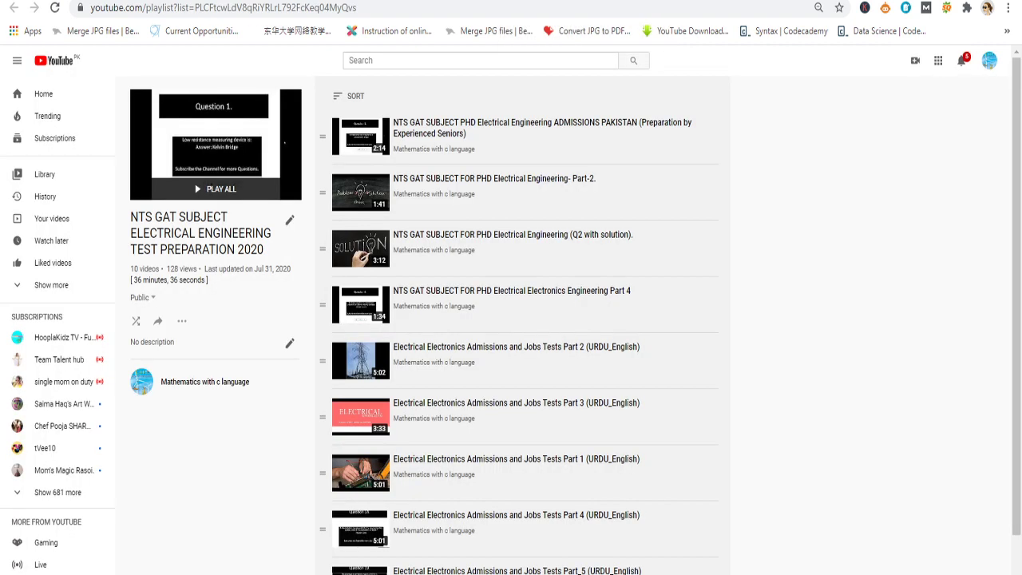
key("ctrl+shift+Tab")
key("ctrl+shift+Tab")
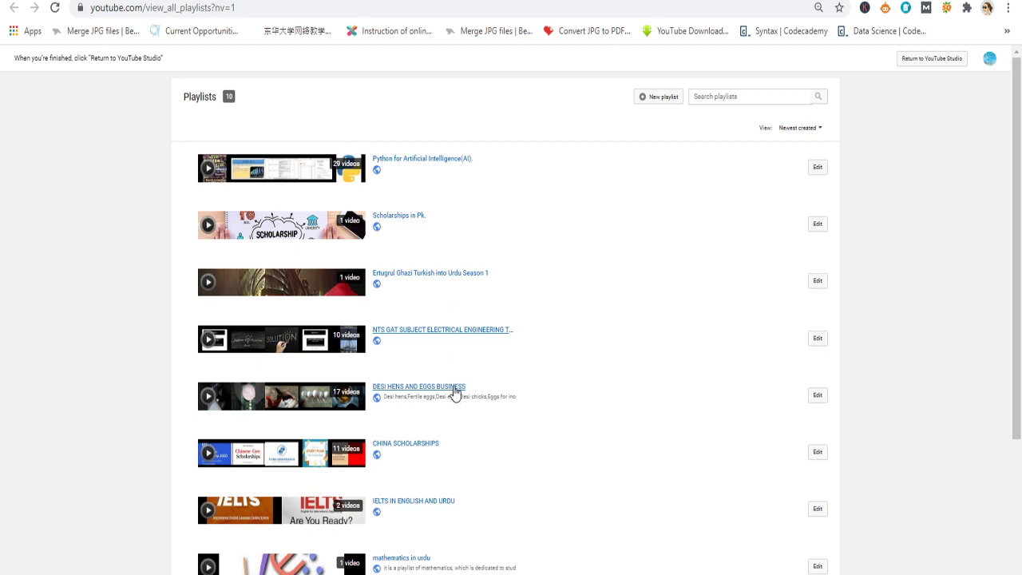
right_click(455, 387)
left_click(482, 397)
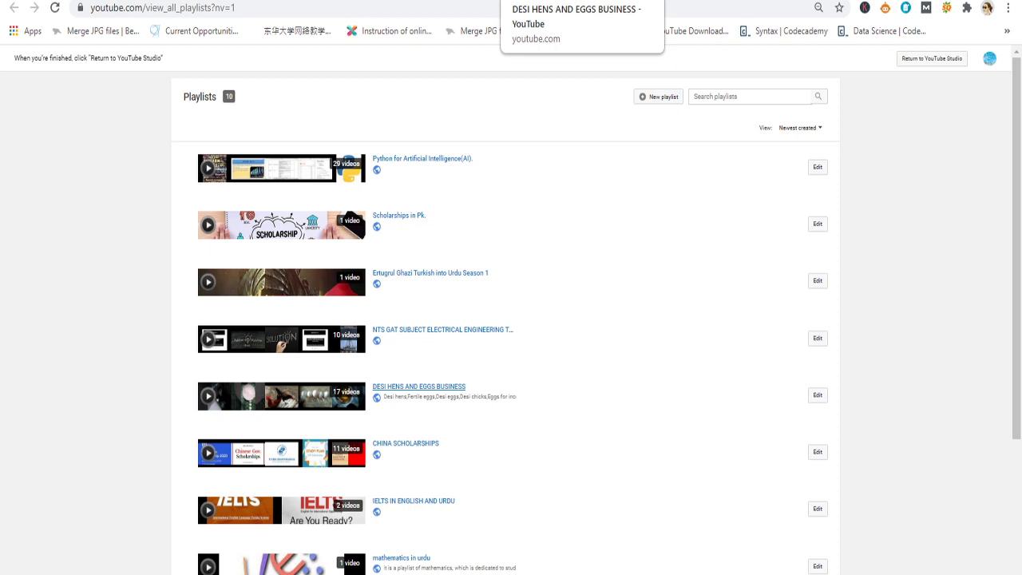
left_click(559, 0)
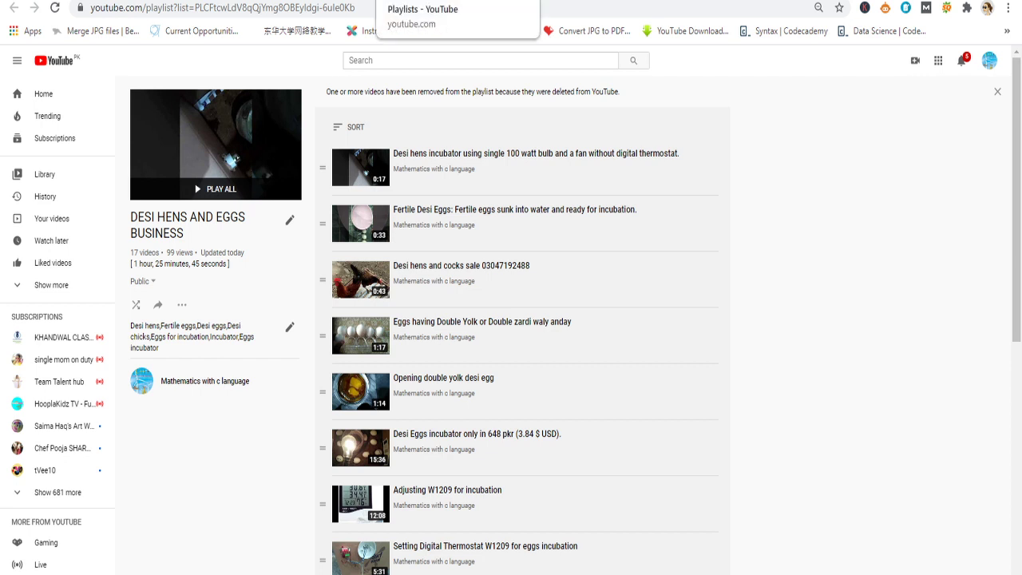
Enter the DESI HENS AND EGGS BUSINESS playlist's duration of 1 hour, 25 minutes and 45 seconds in the Time Calculator's second row.
key("ctrl+Tab")
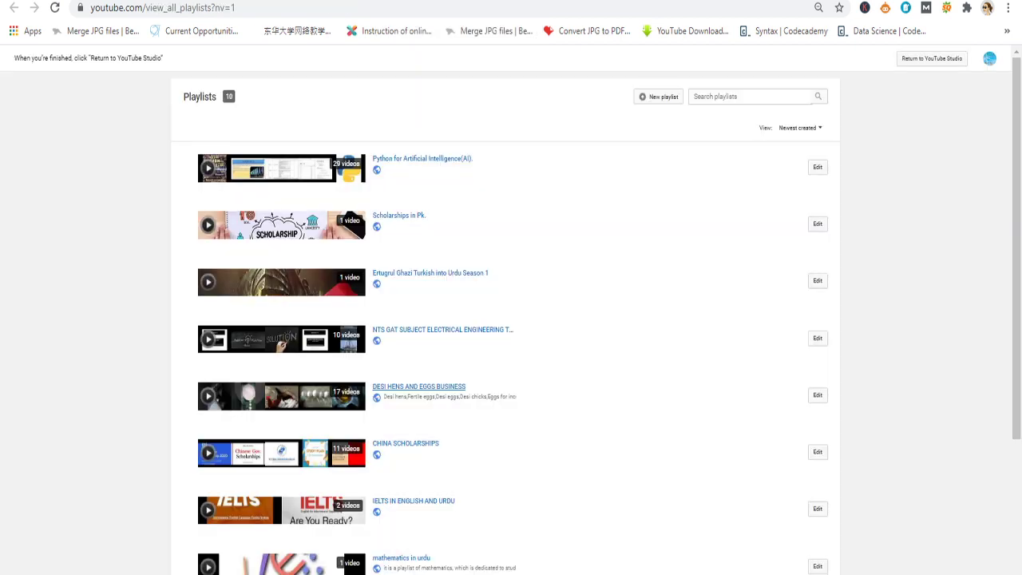
key("ctrl+Tab")
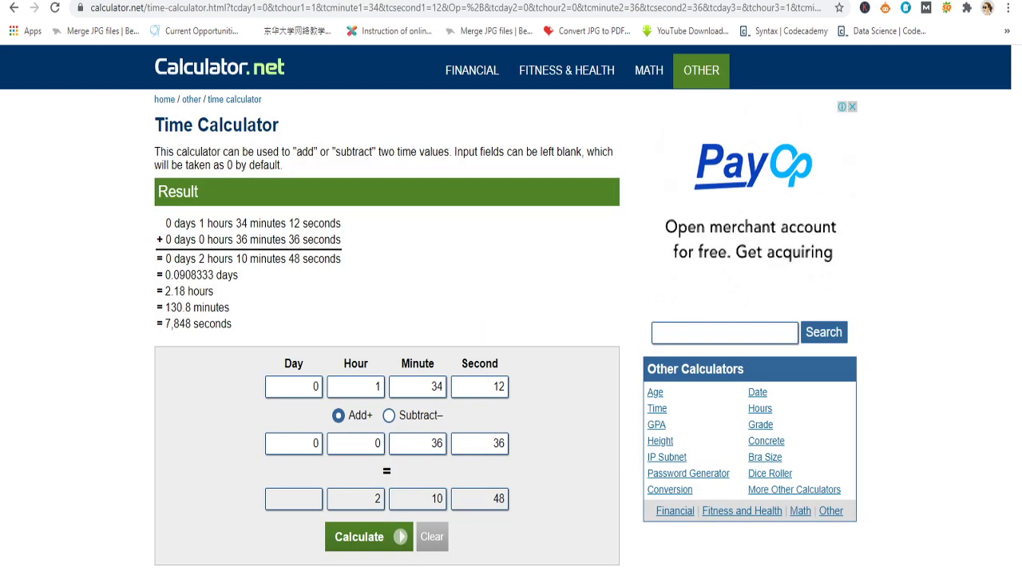
left_click(378, 443)
left_click_drag(377, 443, 398, 441)
type("1")
key("ctrl+Tab")
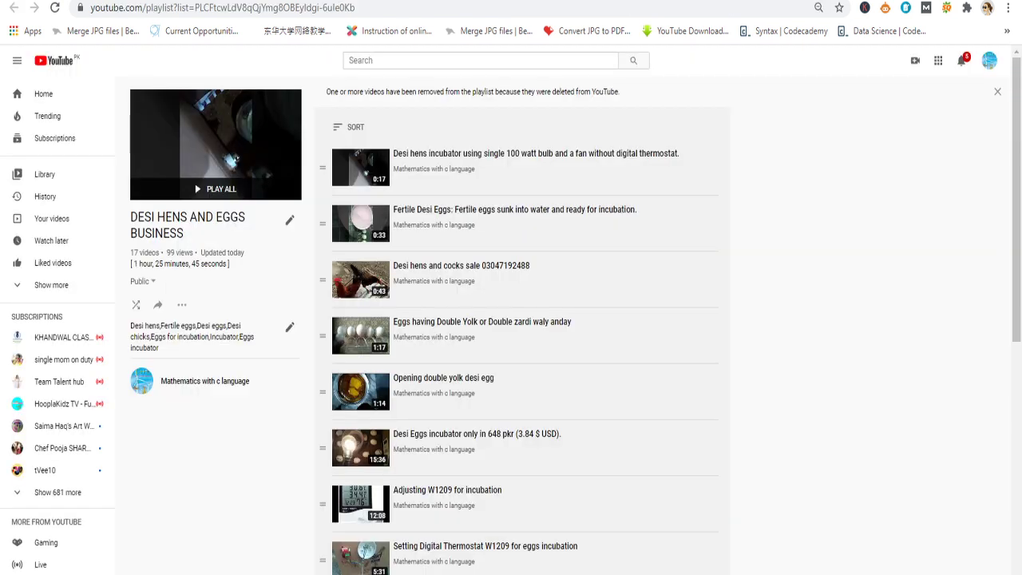
key("ctrl+shift+Tab")
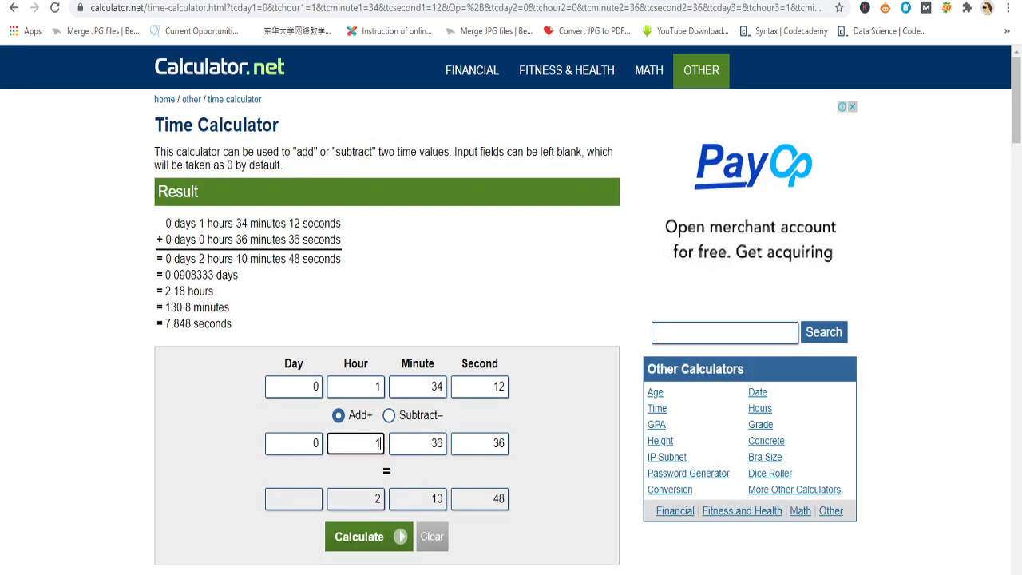
double_click(433, 442)
type("25")
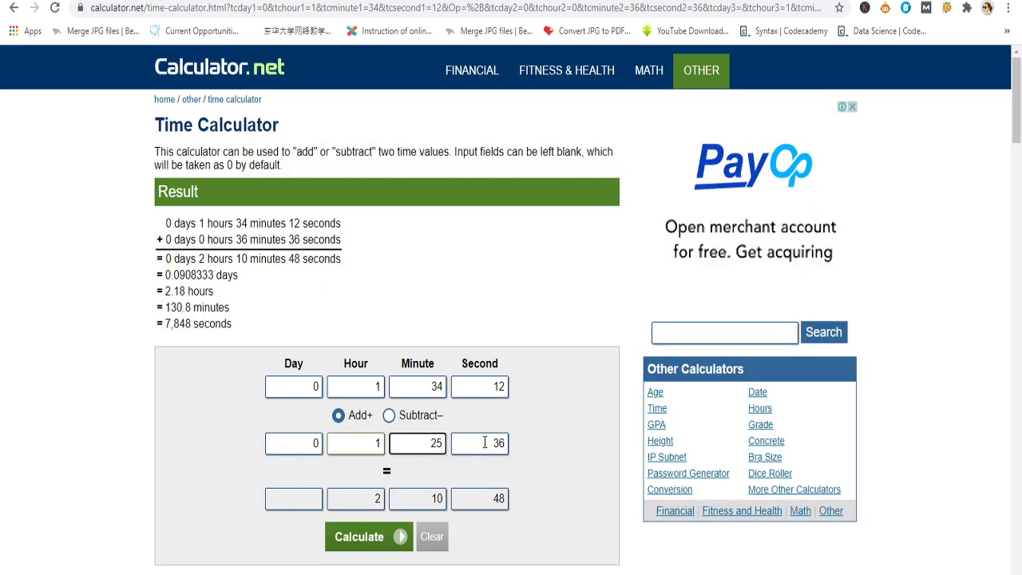
double_click(495, 443)
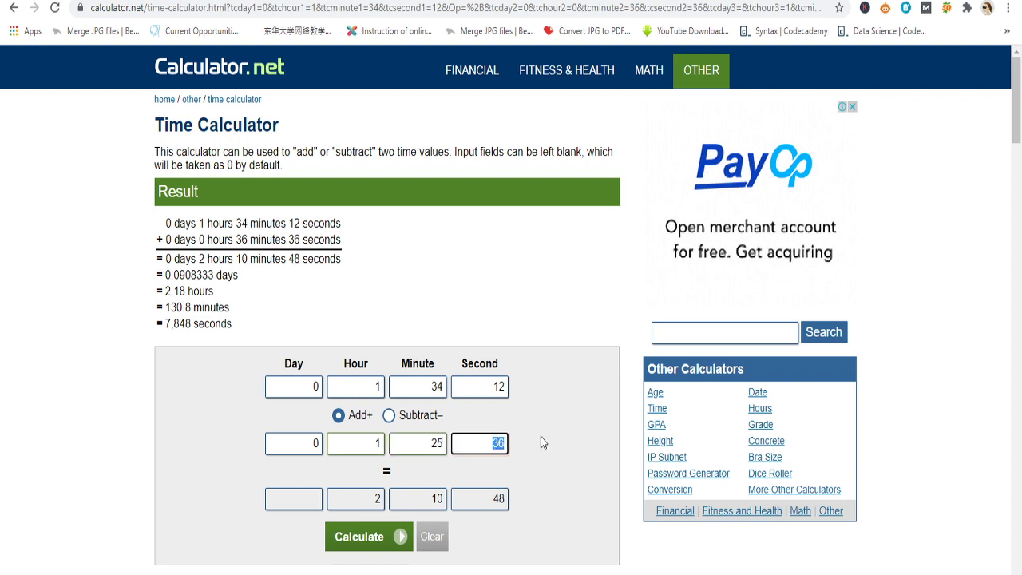
type("45")
Set the first row to the running total of 2 hours, 10 minutes and 48 seconds and calculate the sum.
left_click(380, 386)
double_click(381, 387)
type("2")
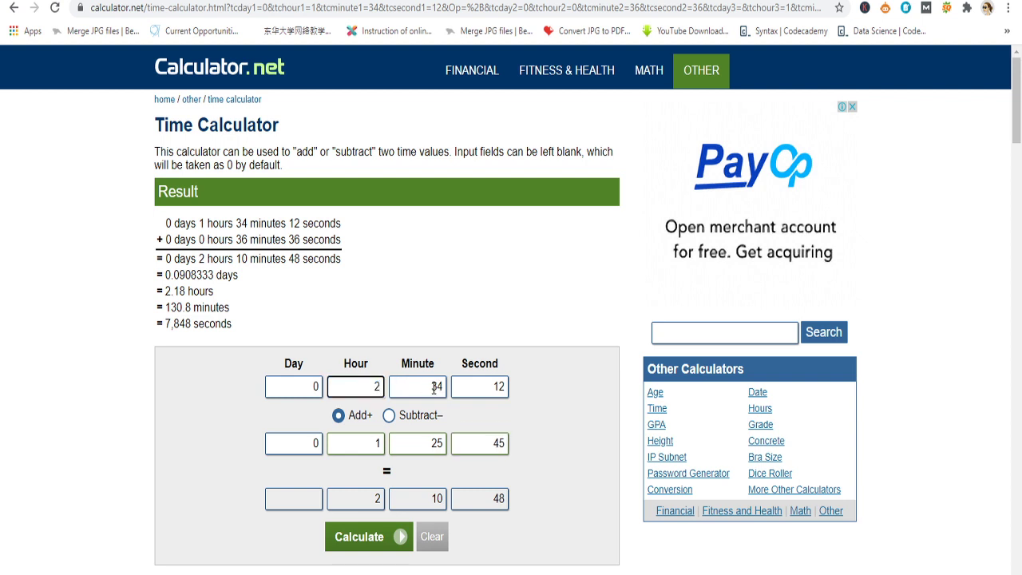
double_click(436, 386)
type("10")
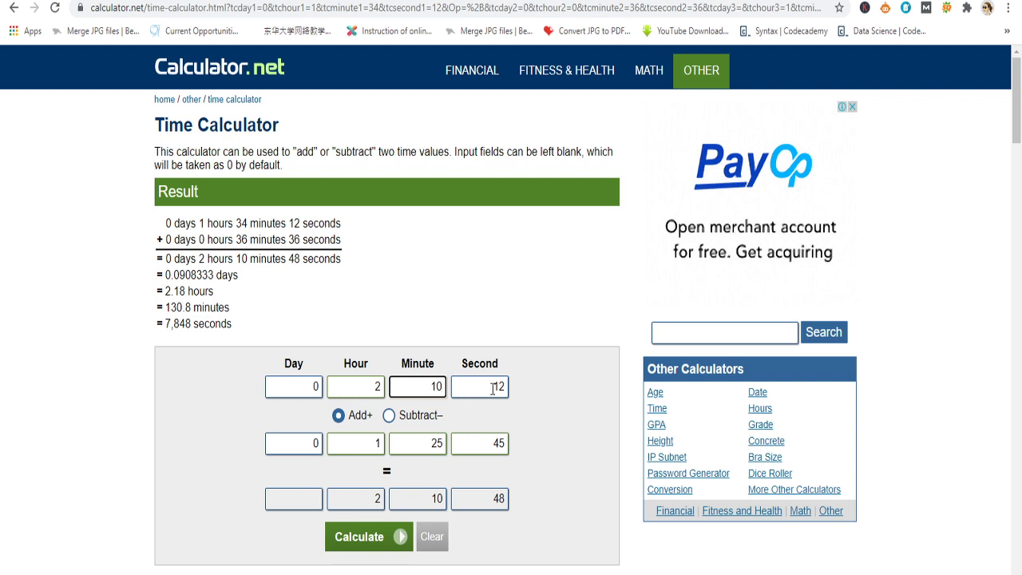
double_click(492, 390)
type("48")
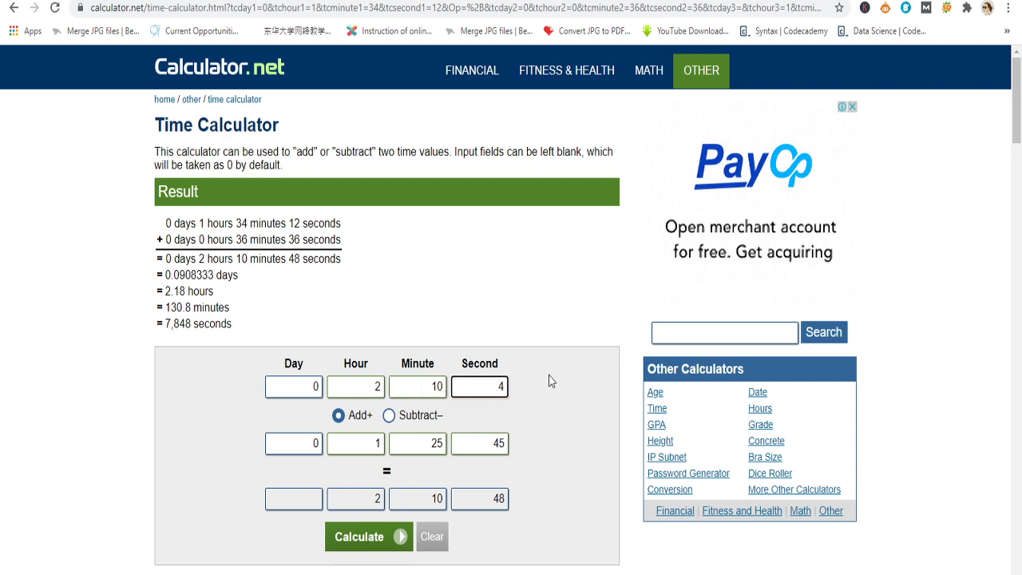
left_click(371, 541)
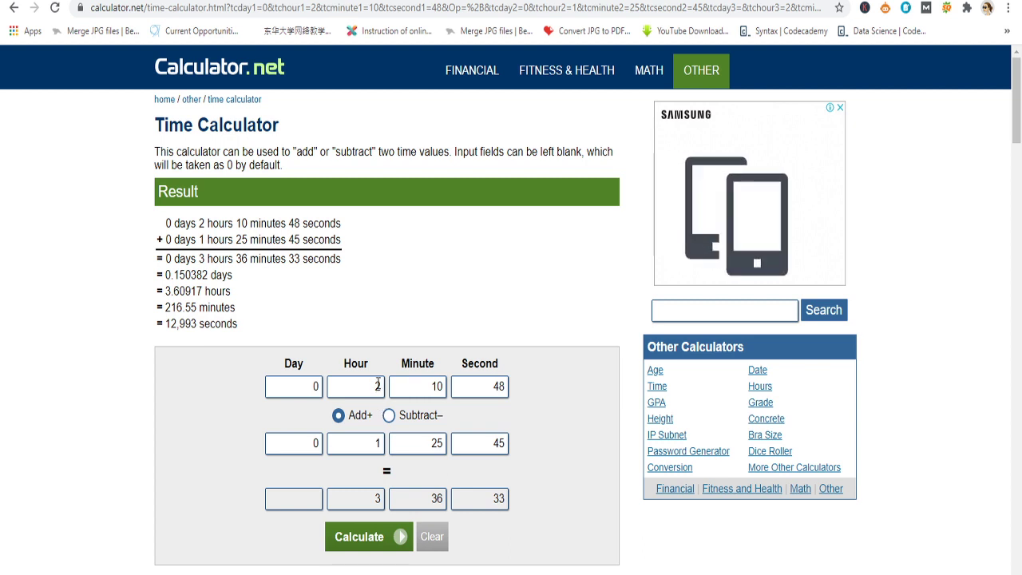
Update the first row to the new running total of 3 hours, 36 minutes and 33 seconds.
left_click_drag(369, 388, 407, 389)
type("3")
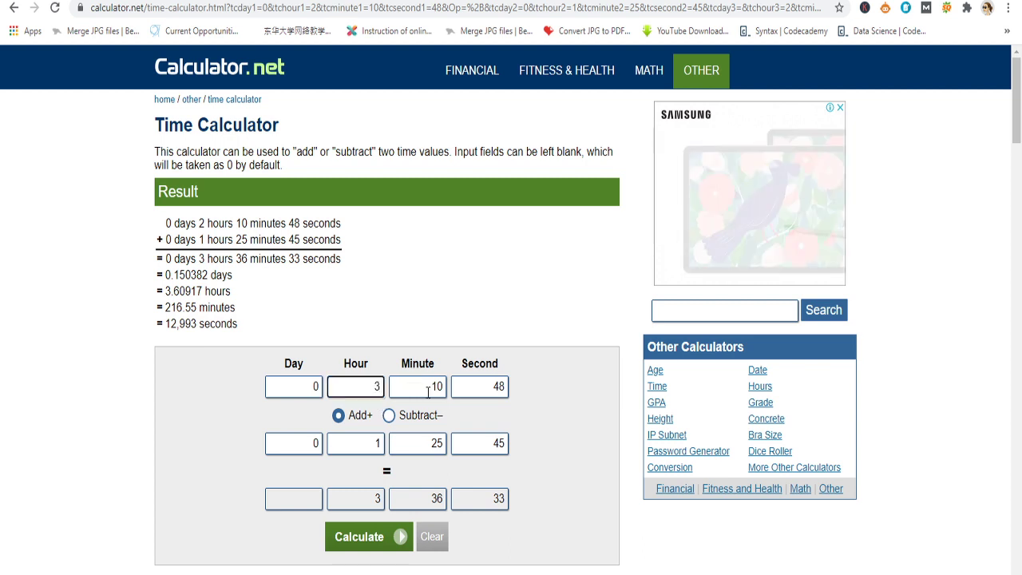
left_click(437, 388)
double_click(436, 386)
type("36")
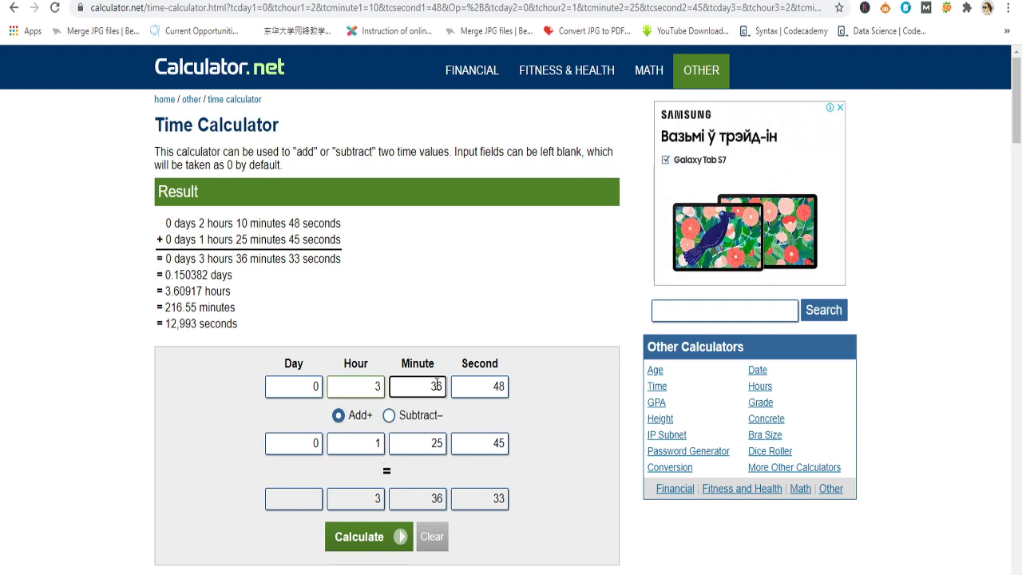
double_click(480, 388)
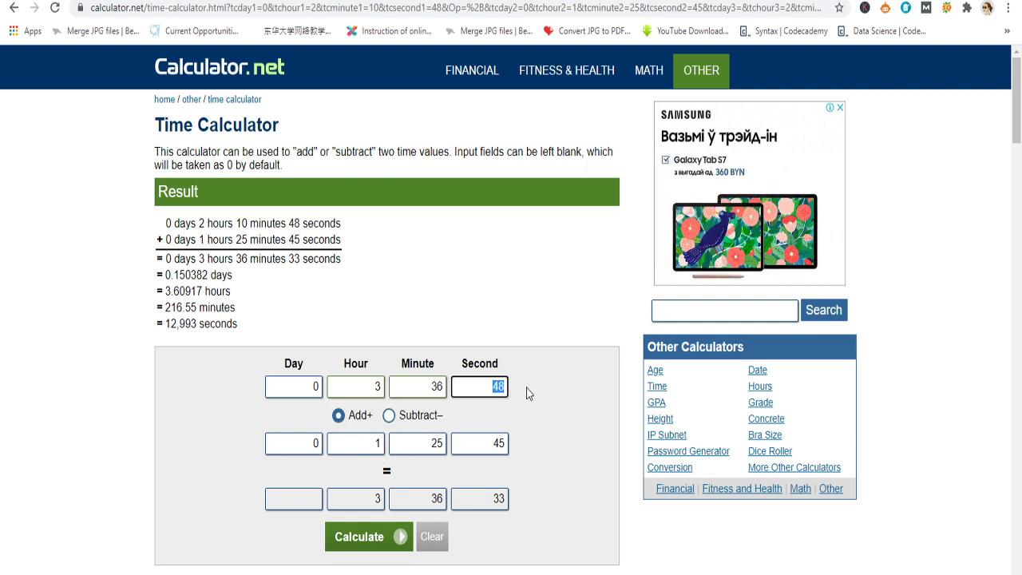
type("33")
left_click(362, 445)
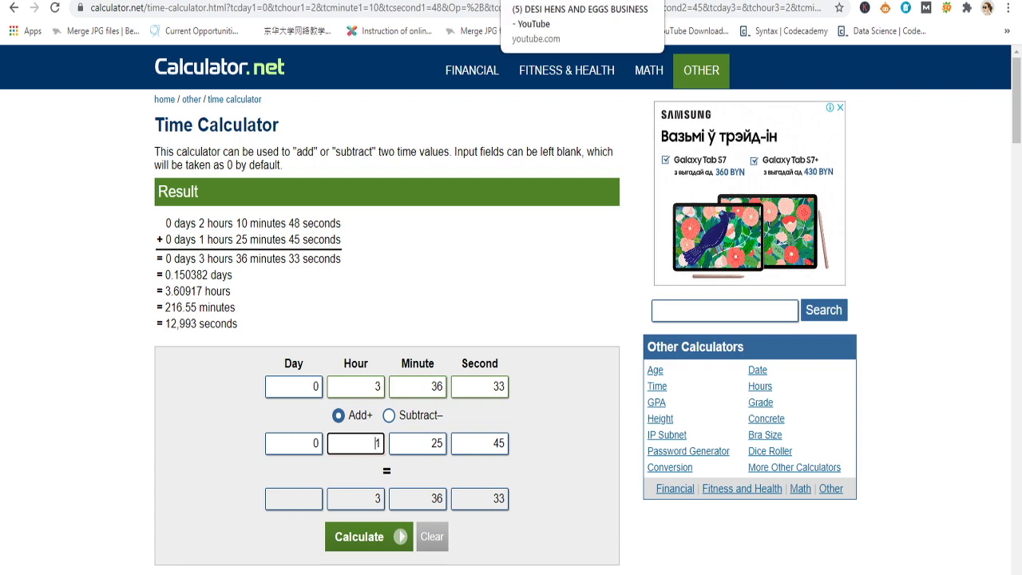
Return to the playlists page and open the "CHINA SCHOLARSHIPS" playlist in a new tab to read its duration.
left_click(543, 1)
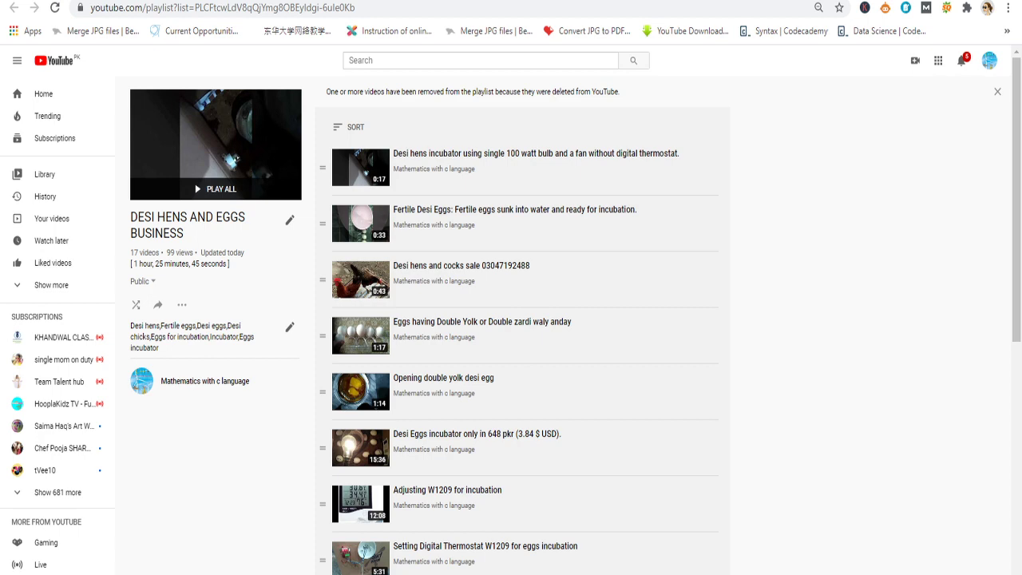
key("ctrl+Tab")
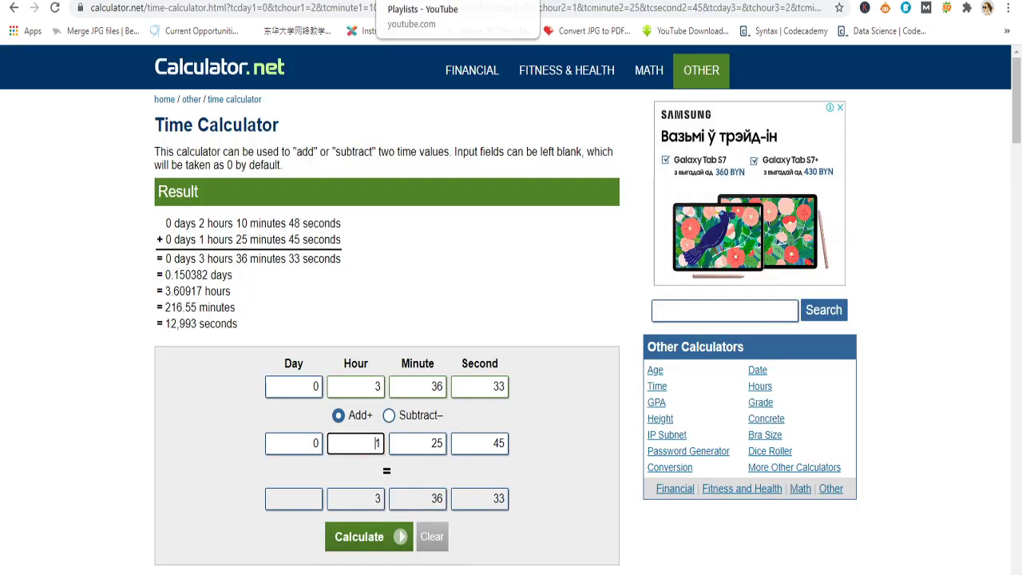
left_click(447, 6)
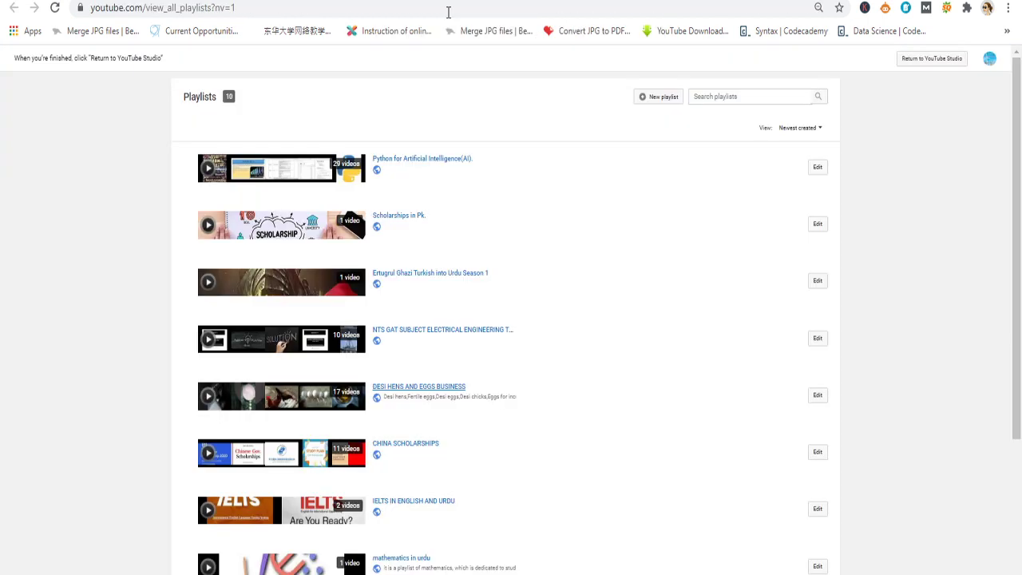
right_click(432, 452)
left_click(444, 455)
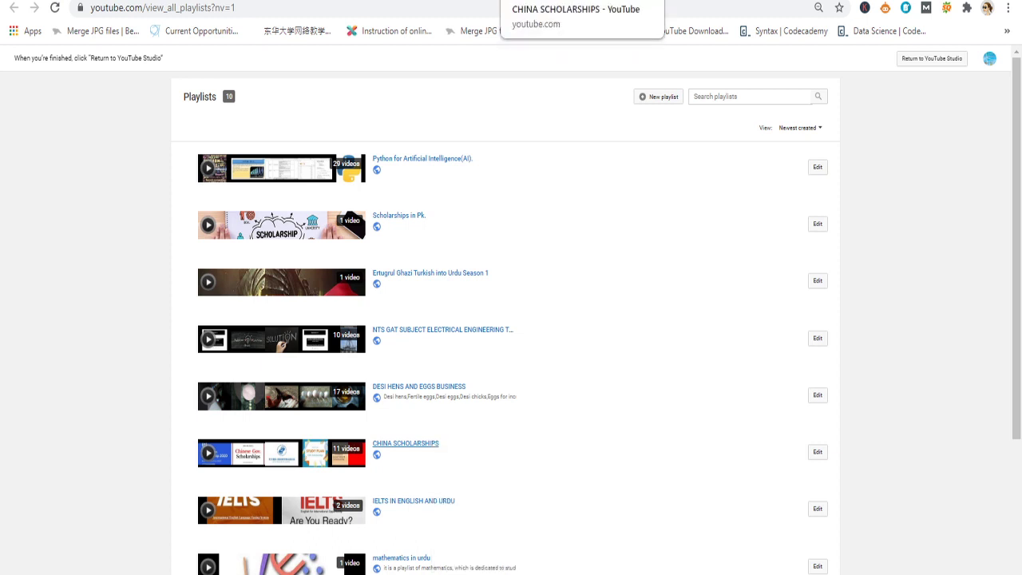
left_click(559, 2)
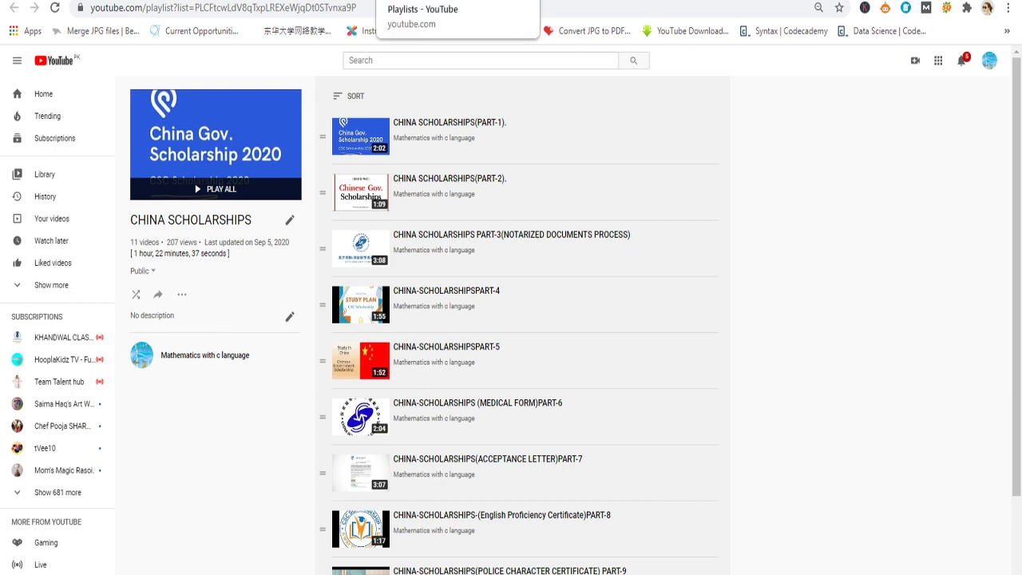
Set the Time Calculator's second row to 22 minutes and 37 seconds for the CHINA SCHOLARSHIPS playlist and calculate the sum.
left_click(667, 0)
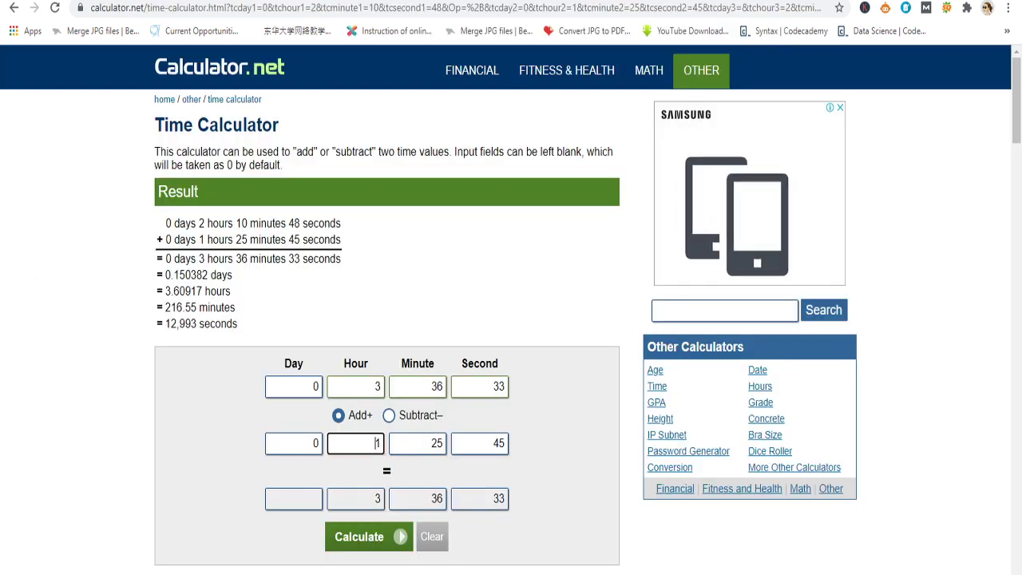
left_click(436, 443)
key("BackSpace")
type("2")
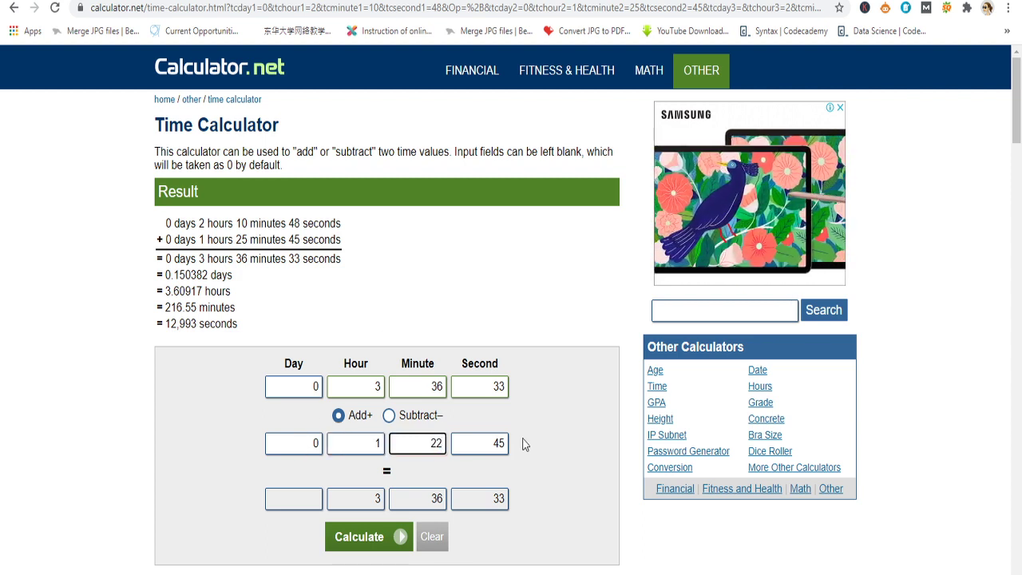
double_click(496, 443)
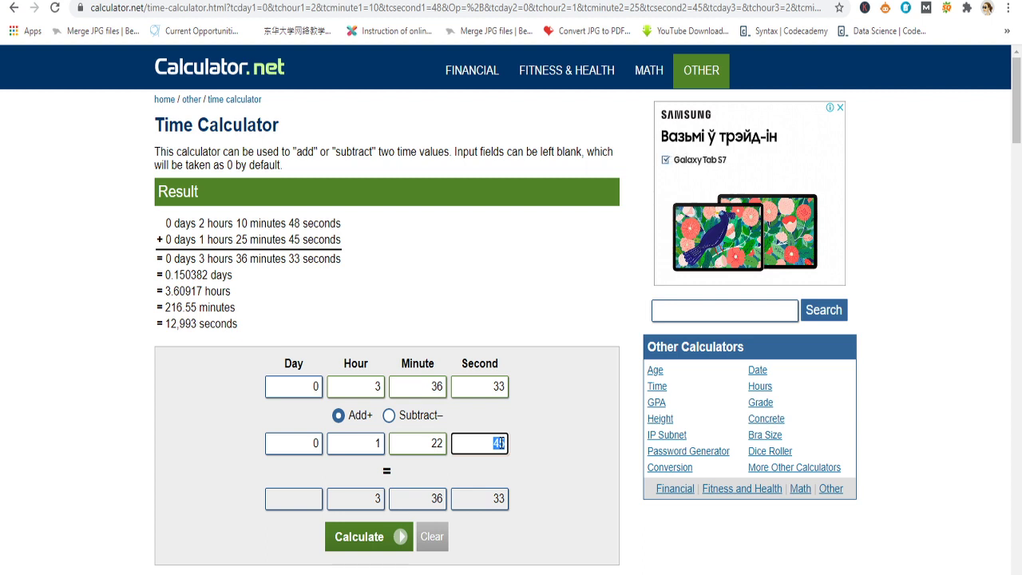
type("33")
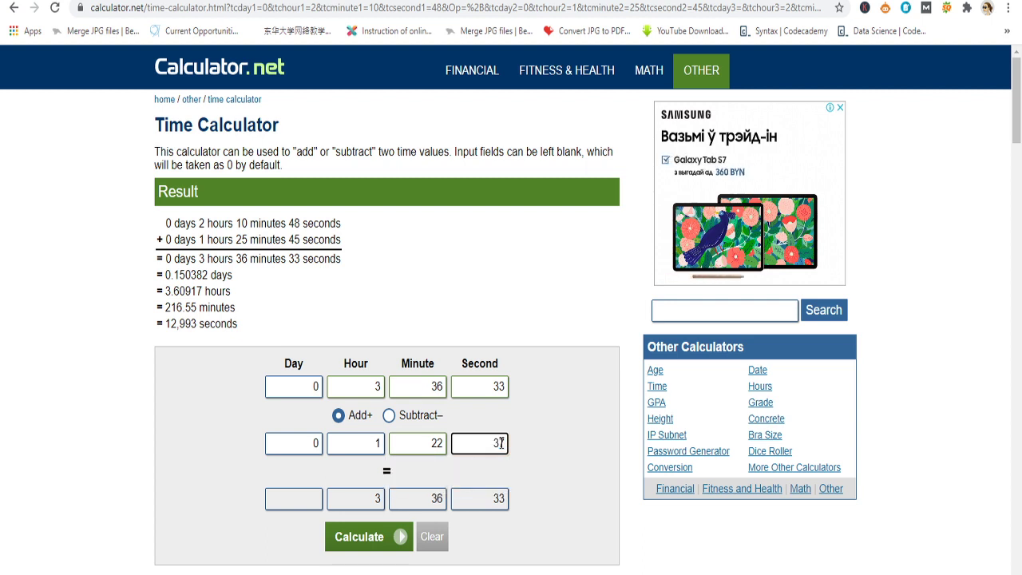
left_click(362, 539)
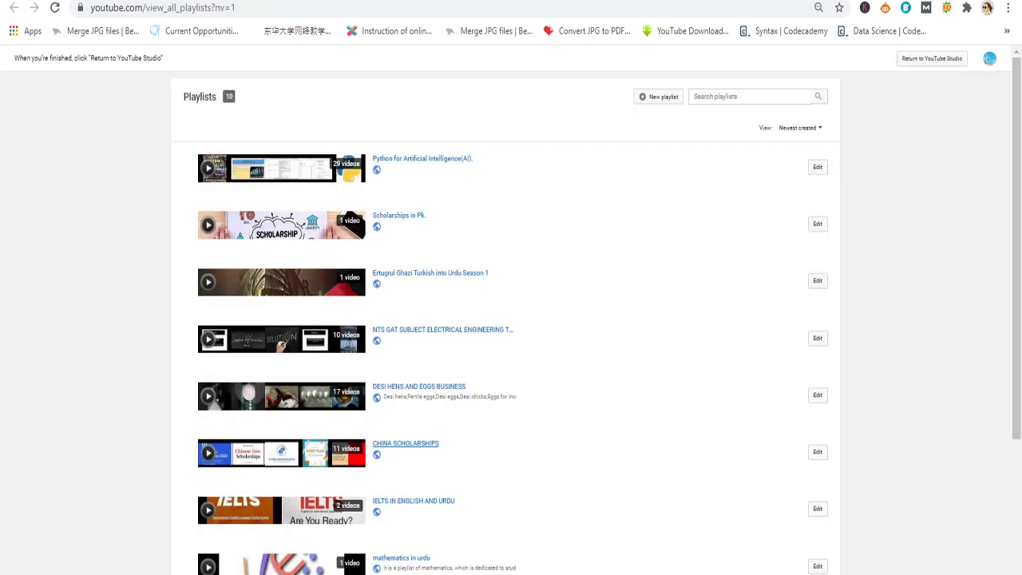
Open the "IELTS IN ENGLISH AND URDU" playlist in a new tab from the playlists page to read its duration.
left_click(405, 443)
right_click(445, 503)
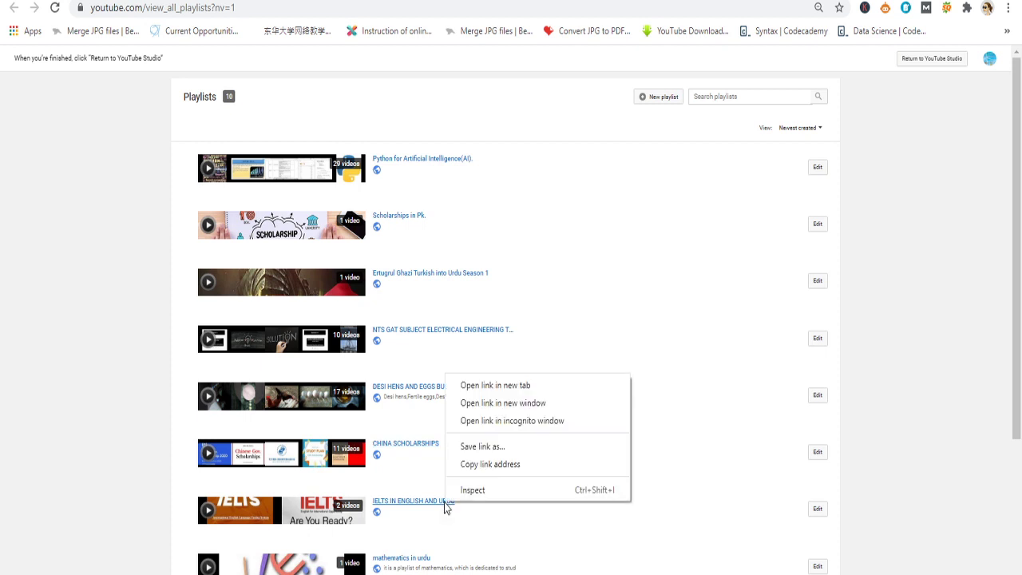
left_click(483, 387)
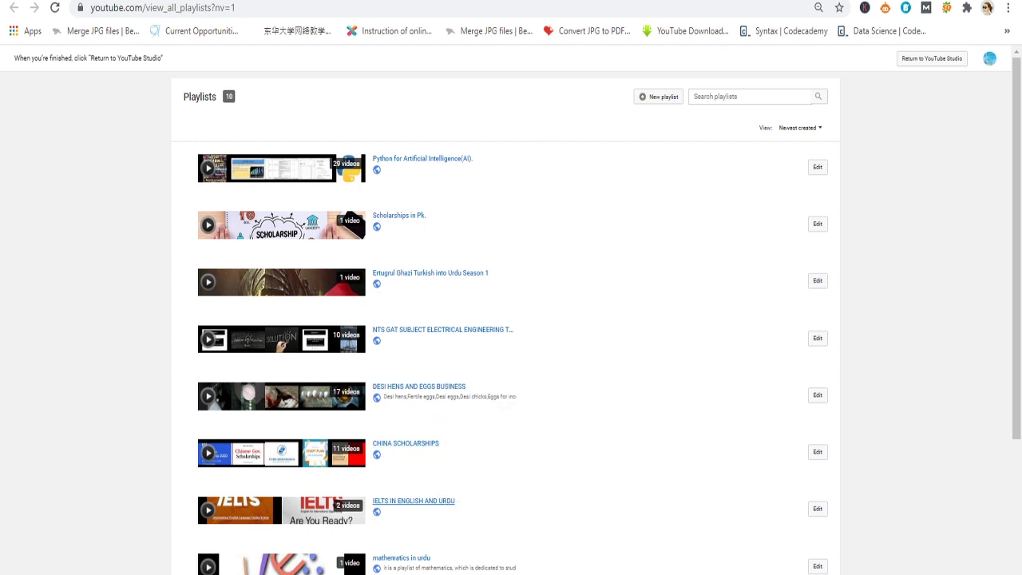
left_click(413, 500)
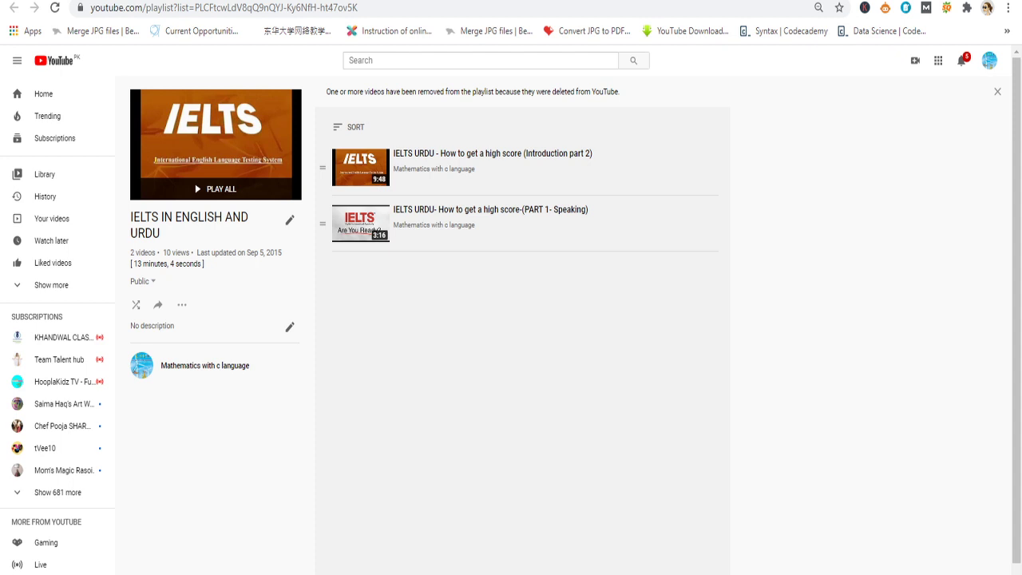
Update the Time Calculator's first row to the new running total of 4 hours, 59 minutes and 10 seconds.
key("ctrl+Tab")
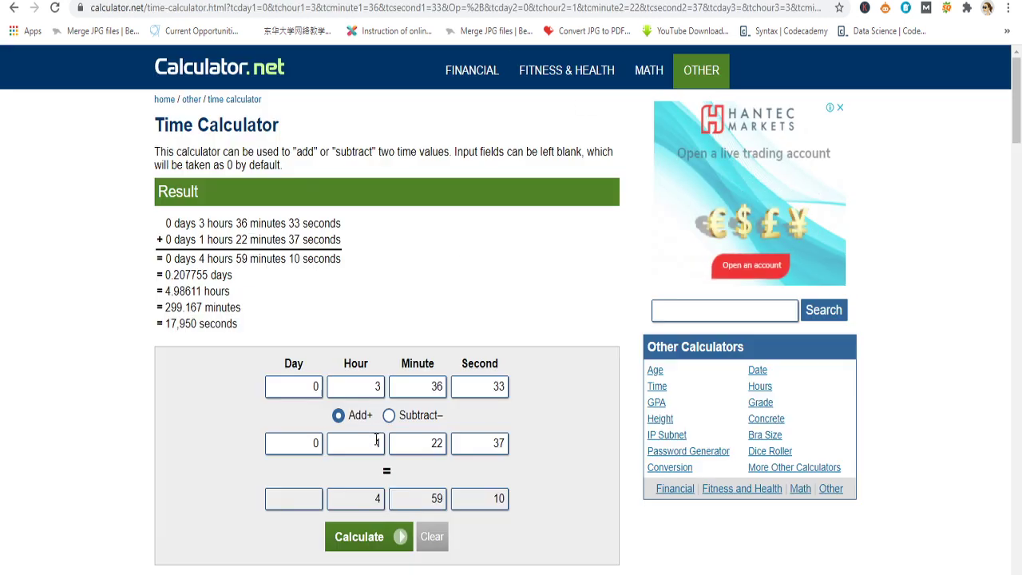
left_click(377, 386)
key("BackSpace")
type("4")
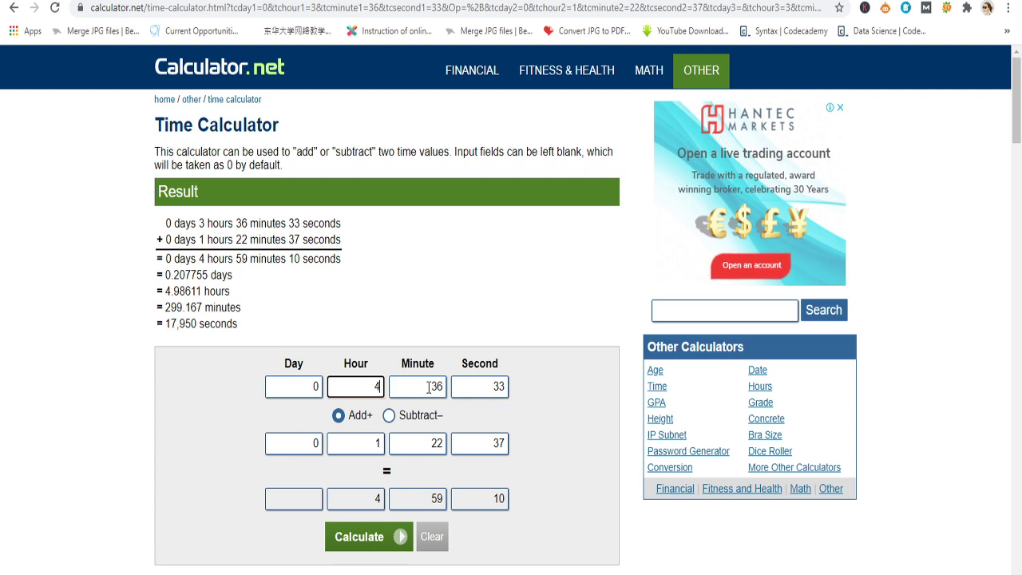
key("Tab")
type("59")
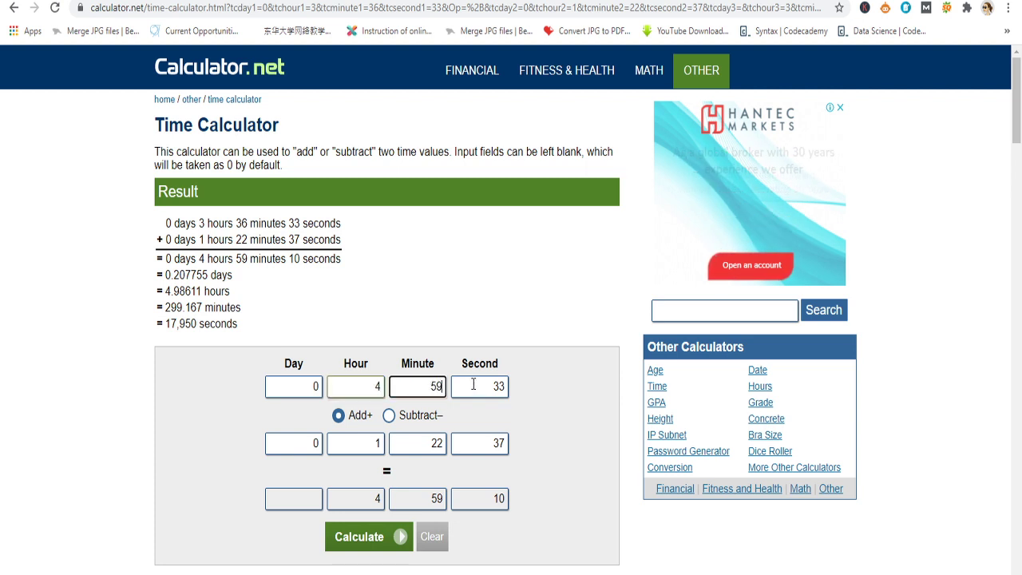
key("Tab")
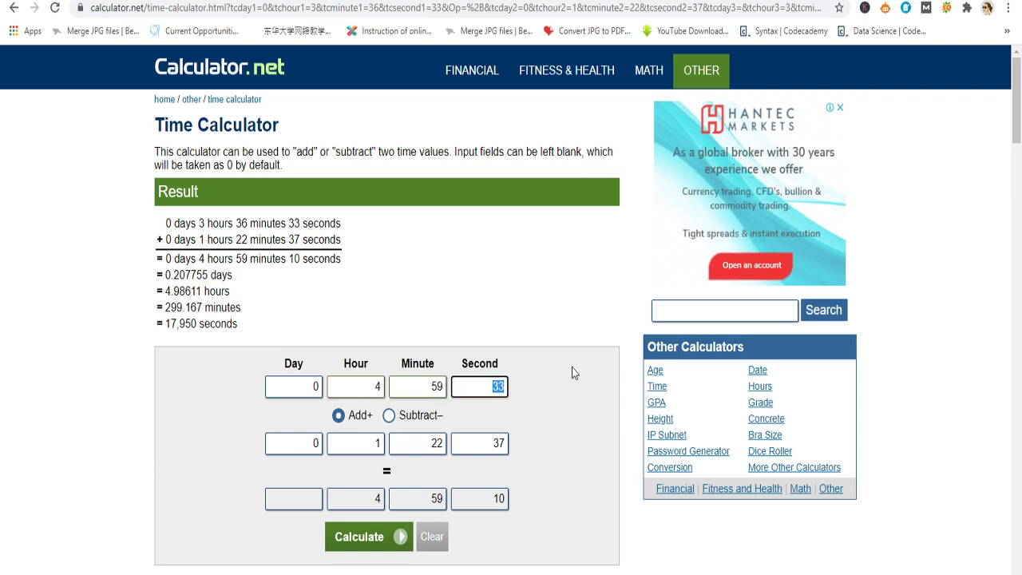
type("10")
Set the Time Calculator's second row to 0 hours, 13 minutes and 4 seconds for the IELTS IN ENGLISH AND URDU playlist and calculate the sum.
key("ctrl+Tab")
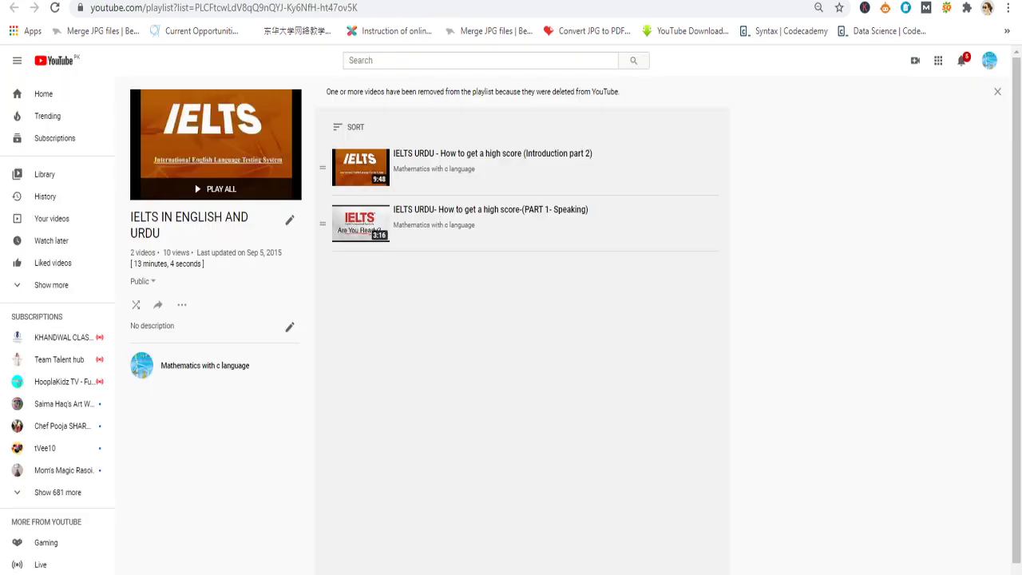
key("ctrl+shift+Tab")
left_click(380, 443)
key("BackSpace")
type("0")
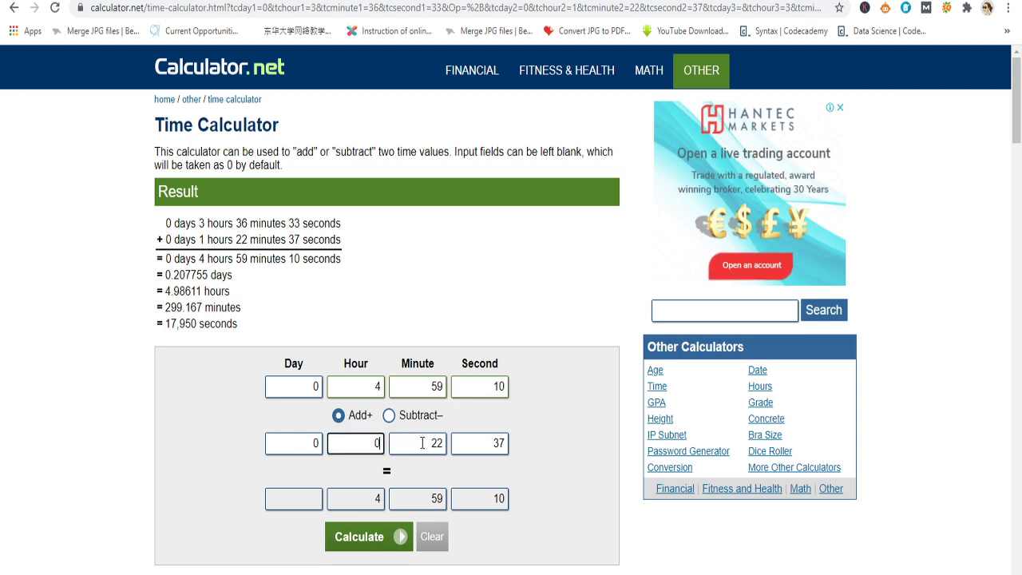
double_click(422, 443)
type("13")
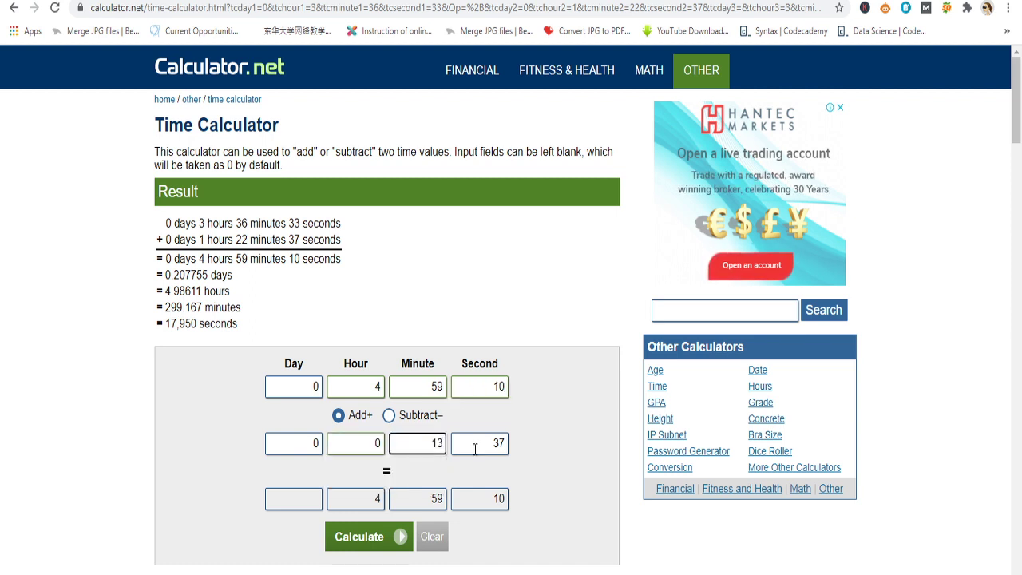
double_click(497, 443)
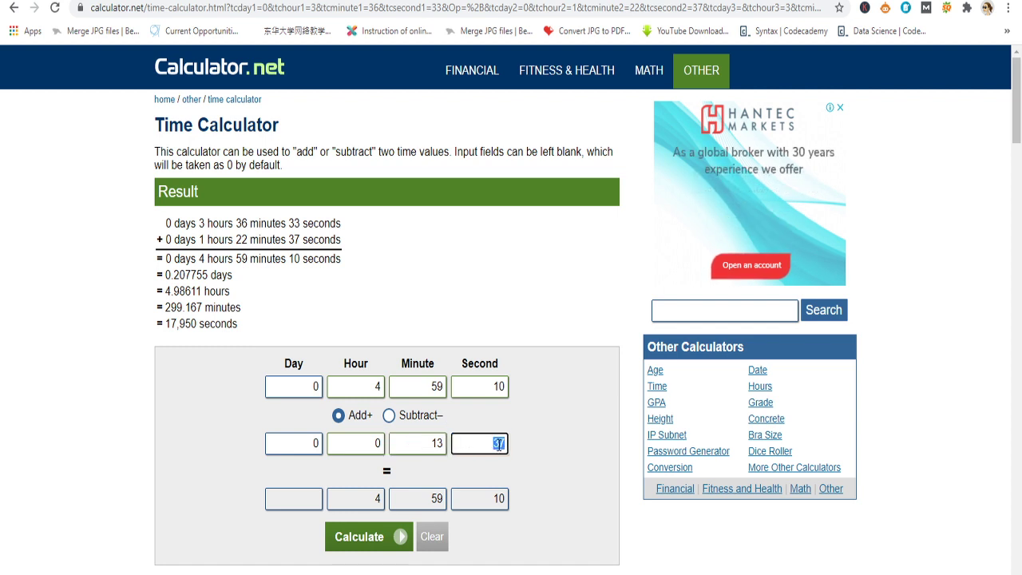
type("4")
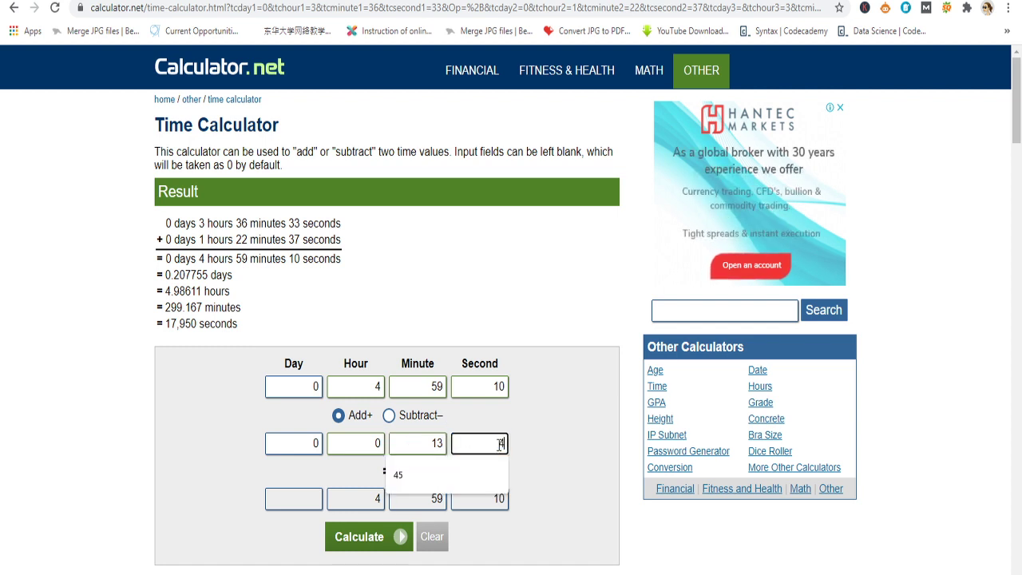
left_click(369, 540)
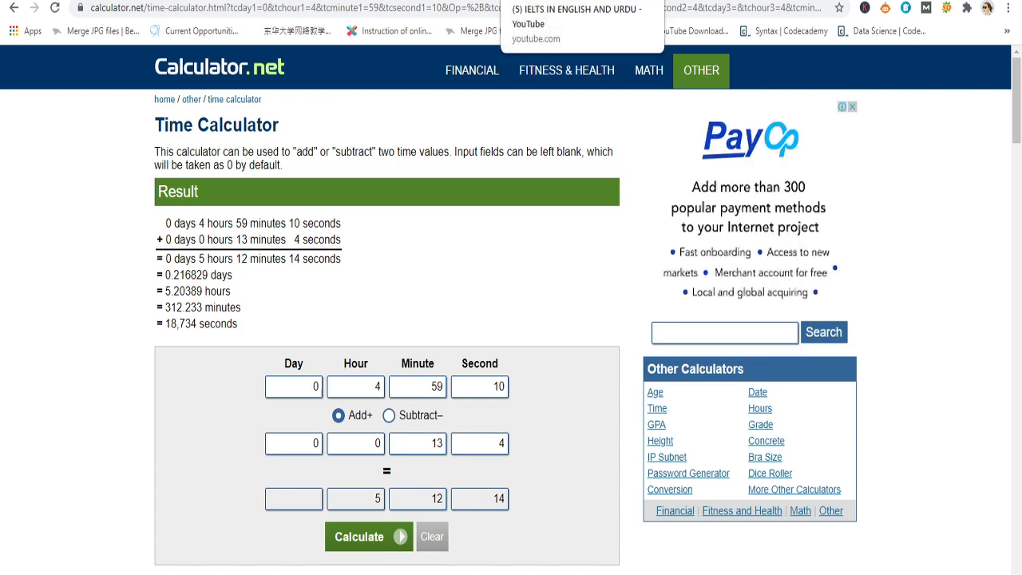
Open the "mathematics in urdu" playlist in a new tab from the playlists page, read its duration and return to the Time Calculator.
left_click(559, 2)
key("ctrl+Tab")
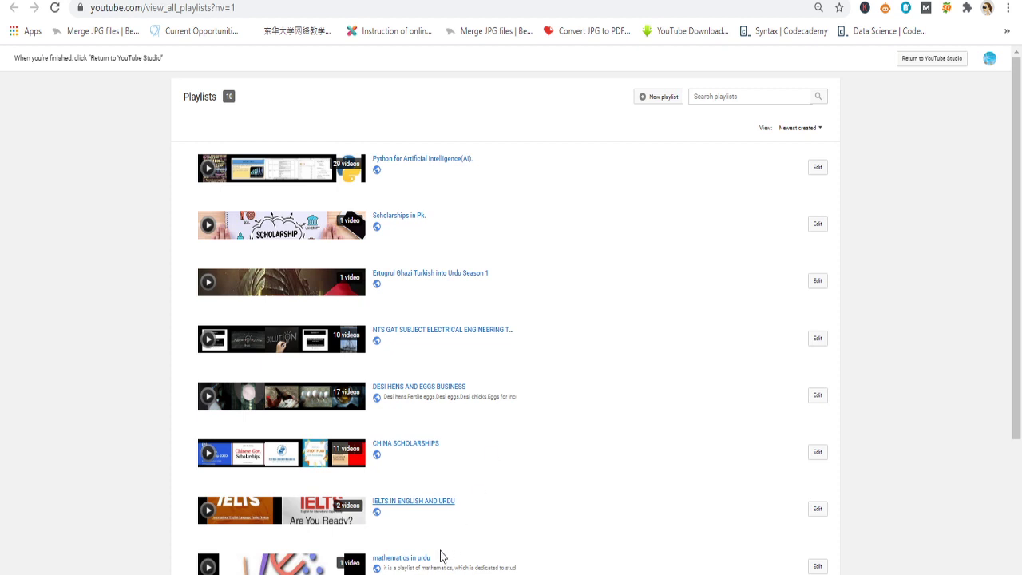
right_click(420, 566)
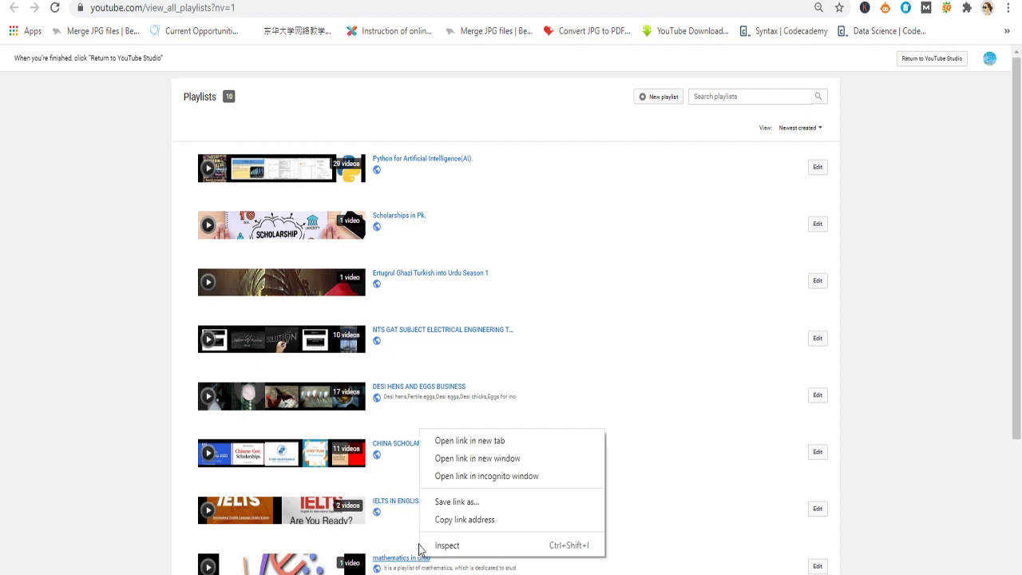
left_click(448, 443)
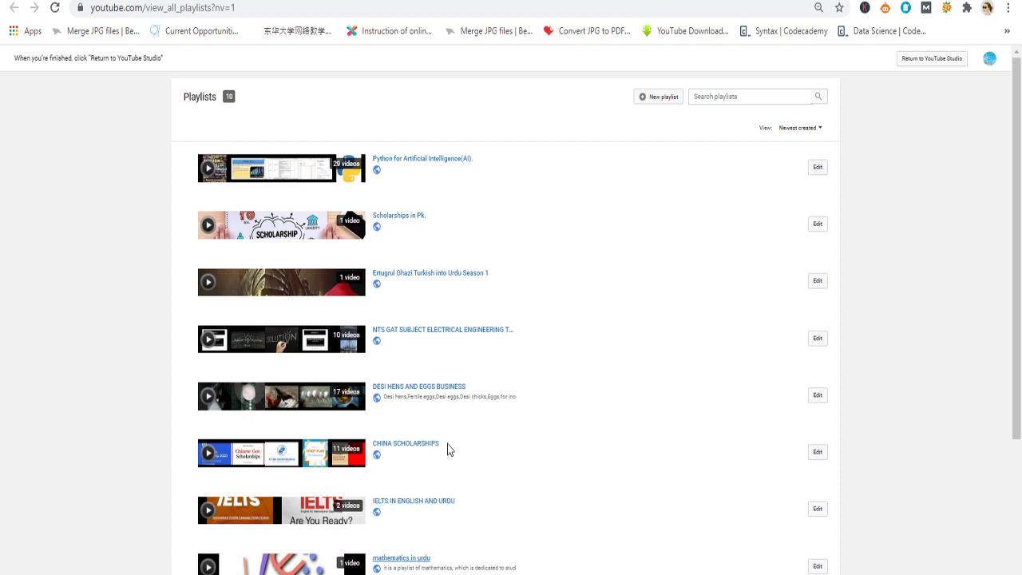
left_click(575, 4)
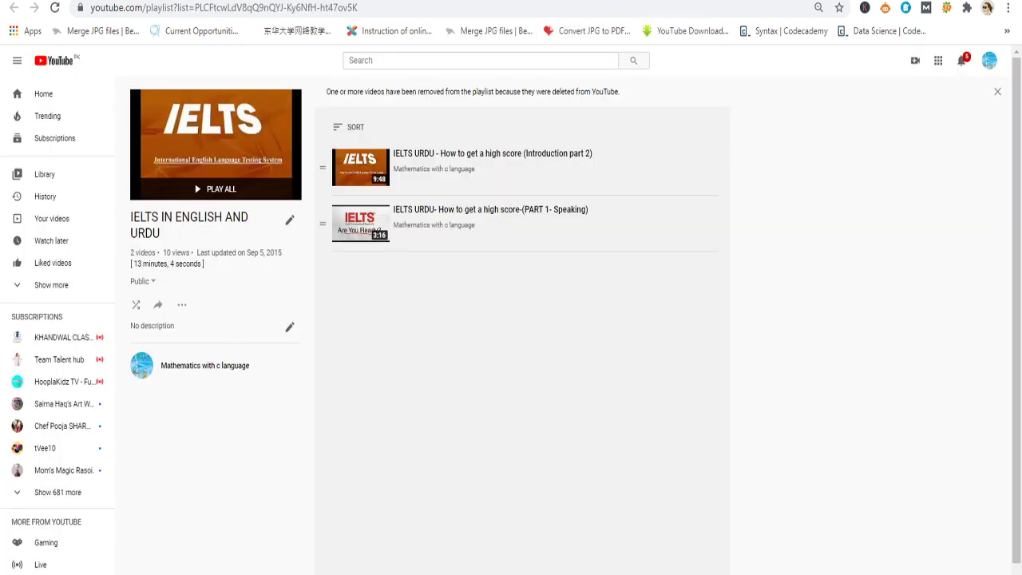
key("ctrl+Tab")
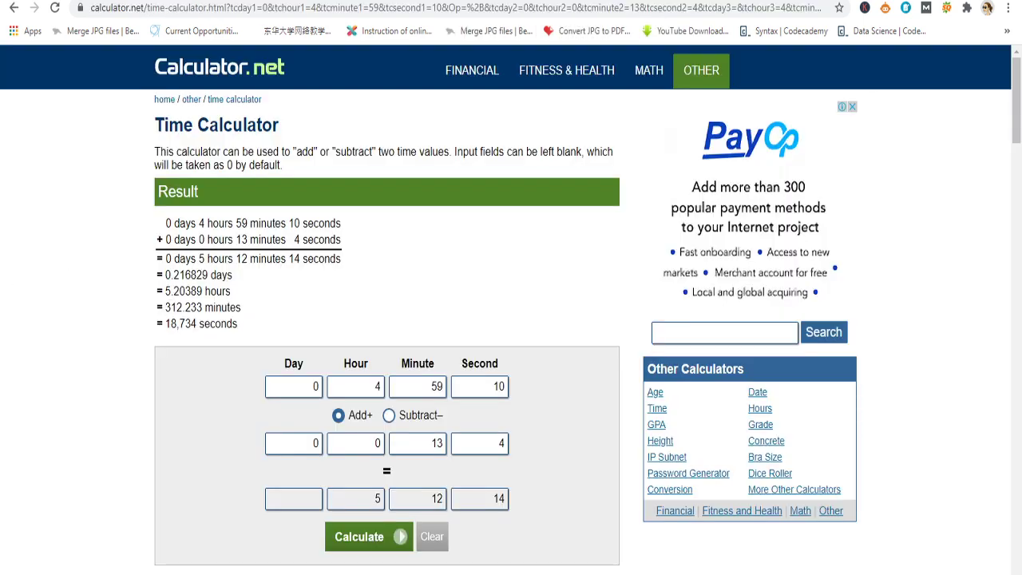
key("ctrl+Tab")
Update the Time Calculator's first row to the new running total of 5 hours, 12 minutes and 14 seconds.
double_click(378, 386)
type("5")
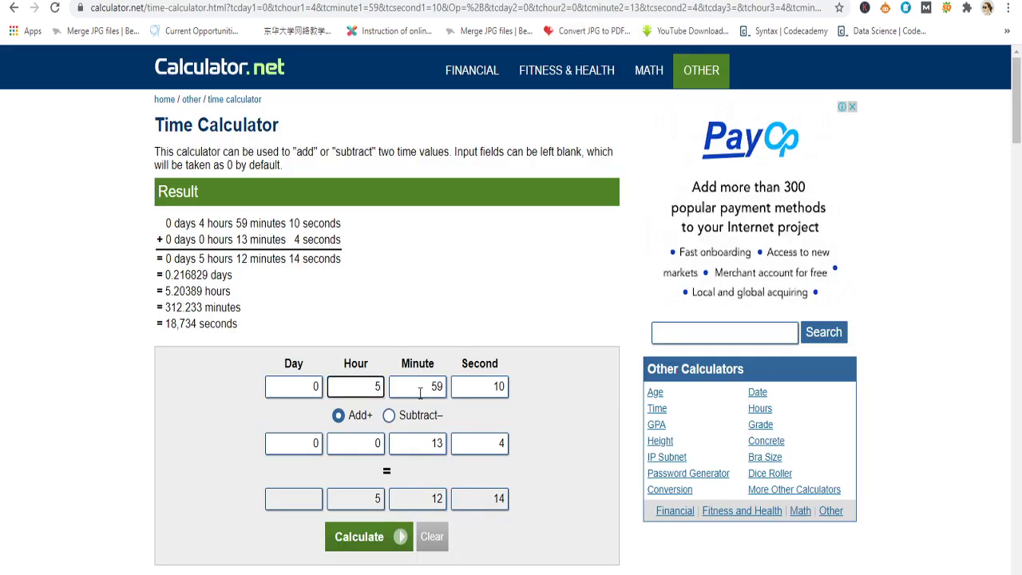
left_click(436, 386)
double_click(435, 386)
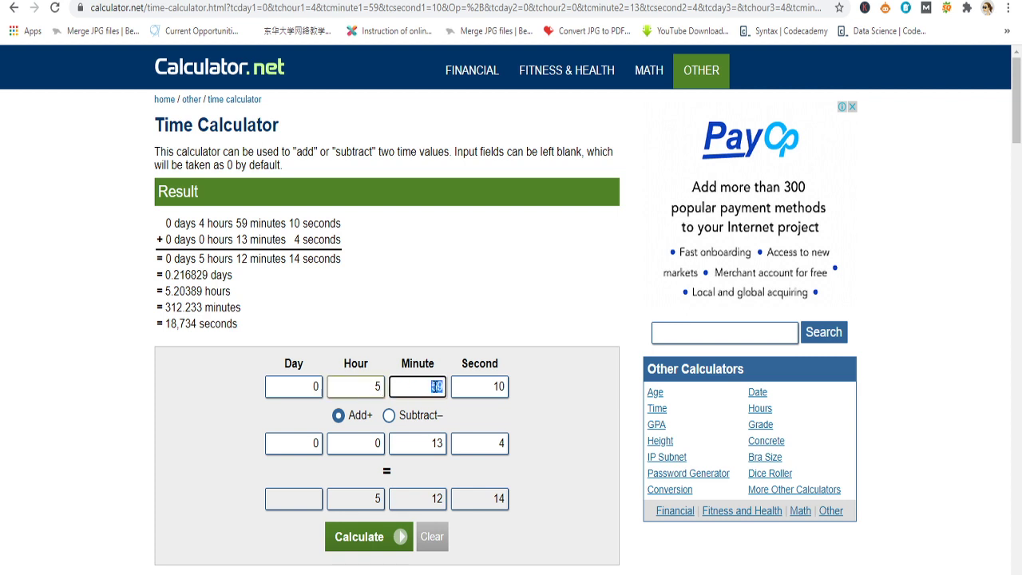
type("12")
left_click(499, 388)
double_click(499, 388)
type("14")
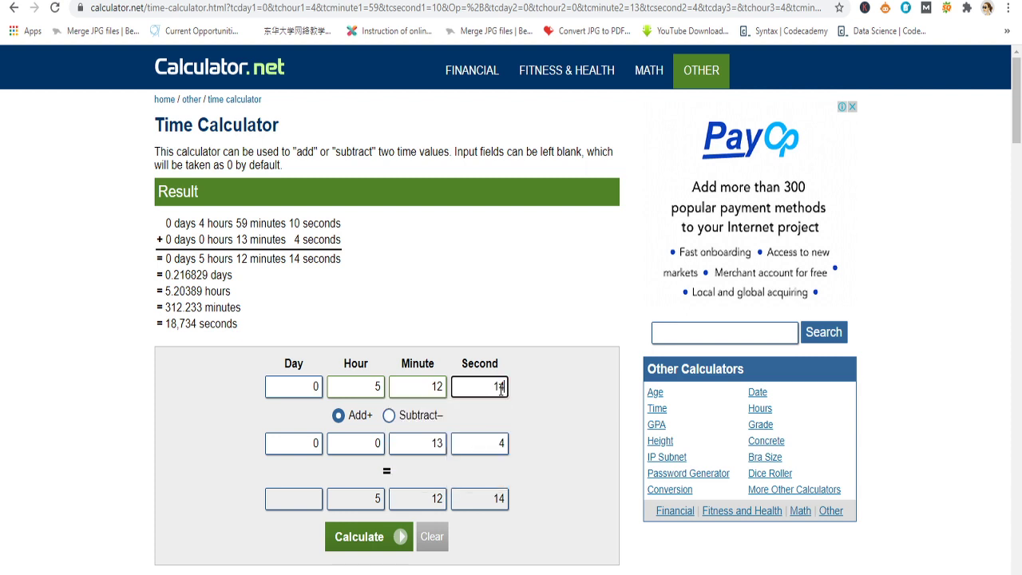
Set the second row to 6 minutes and 16 seconds for the "mathematics in urdu" playlist and calculate the sum.
left_click(433, 446)
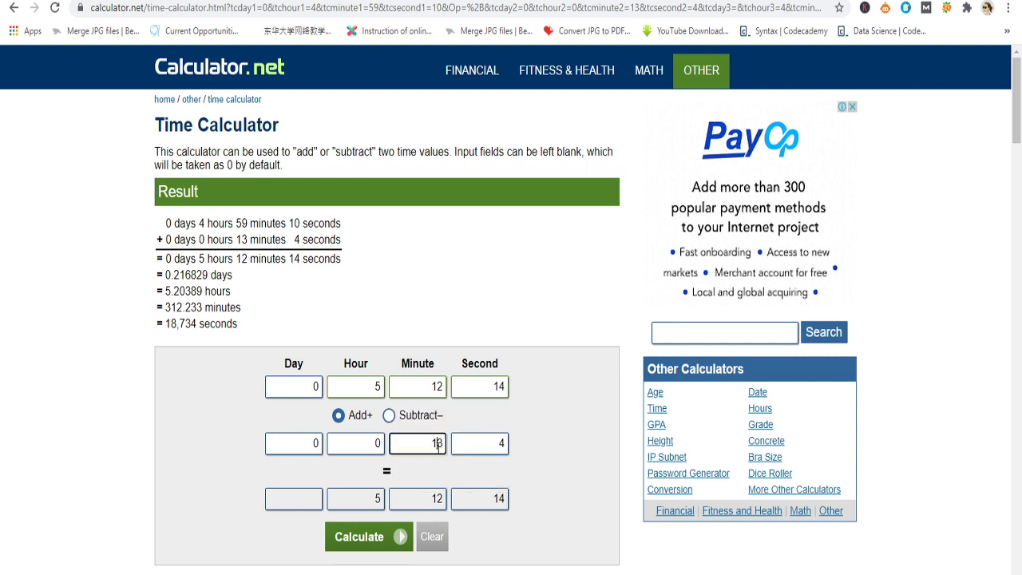
double_click(438, 444)
type("6")
double_click(501, 442)
type("16")
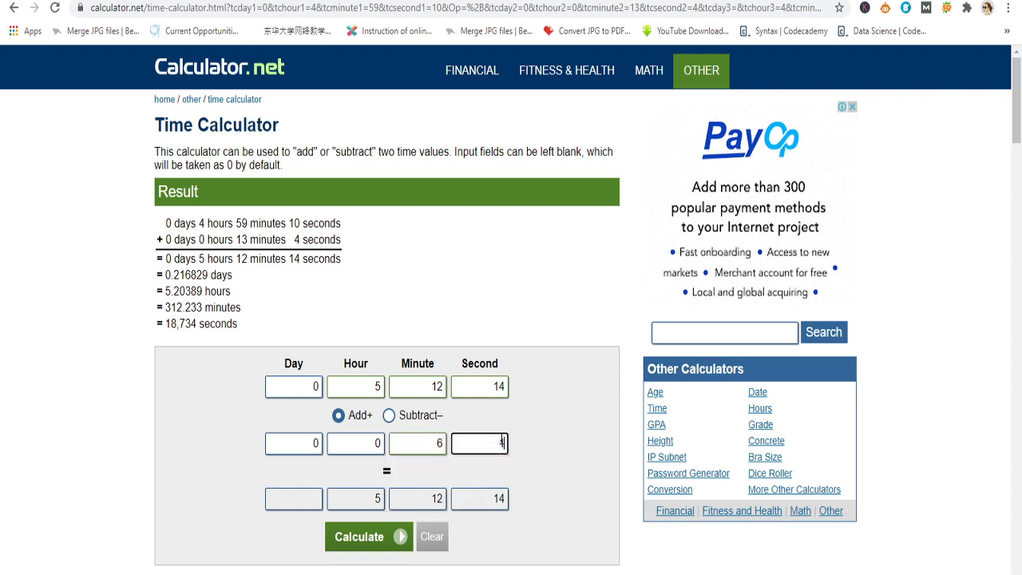
left_click(361, 538)
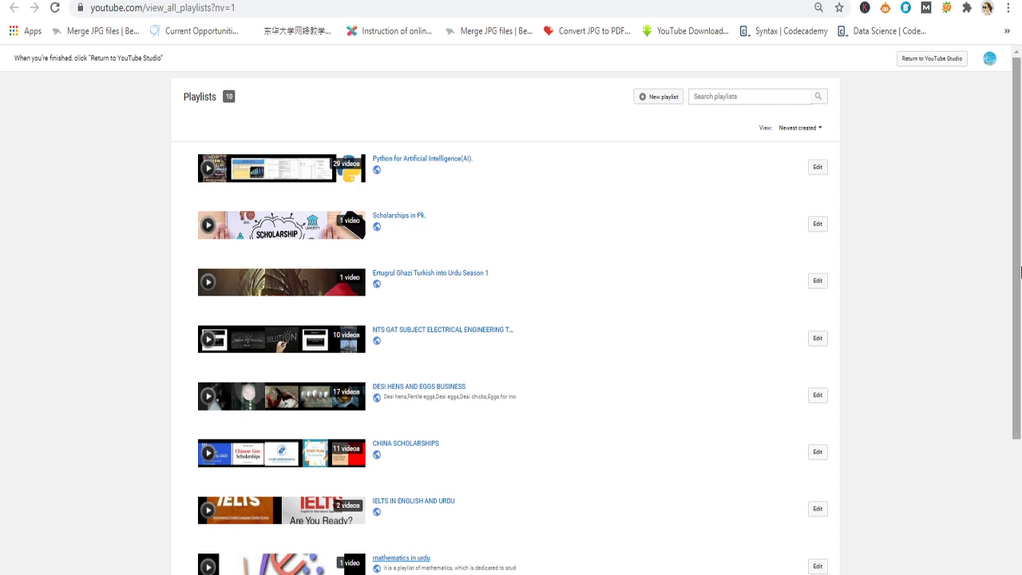
Open the "MATHEMATICS IN ENGLISH AND URDU" playlist in a new tab, read its duration and return to the Time Calculator.
left_click_drag(1019, 277, 1020, 419)
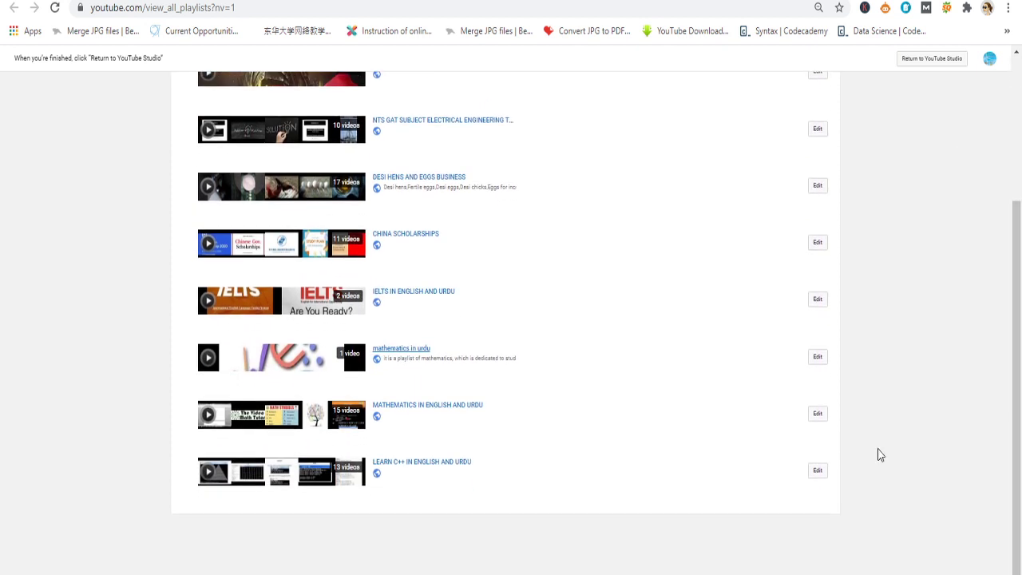
right_click(424, 412)
left_click(431, 419)
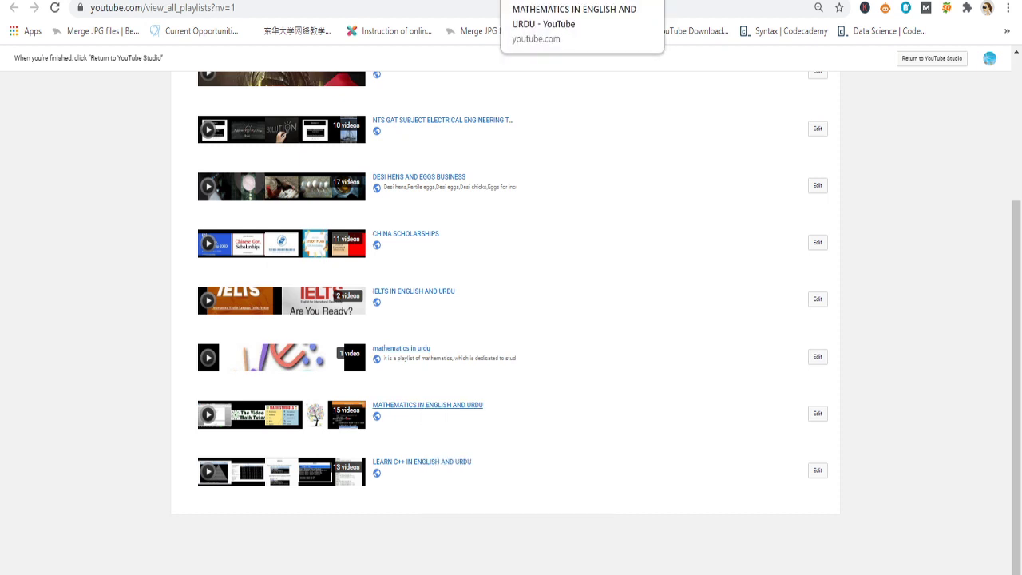
key("ctrl+Tab")
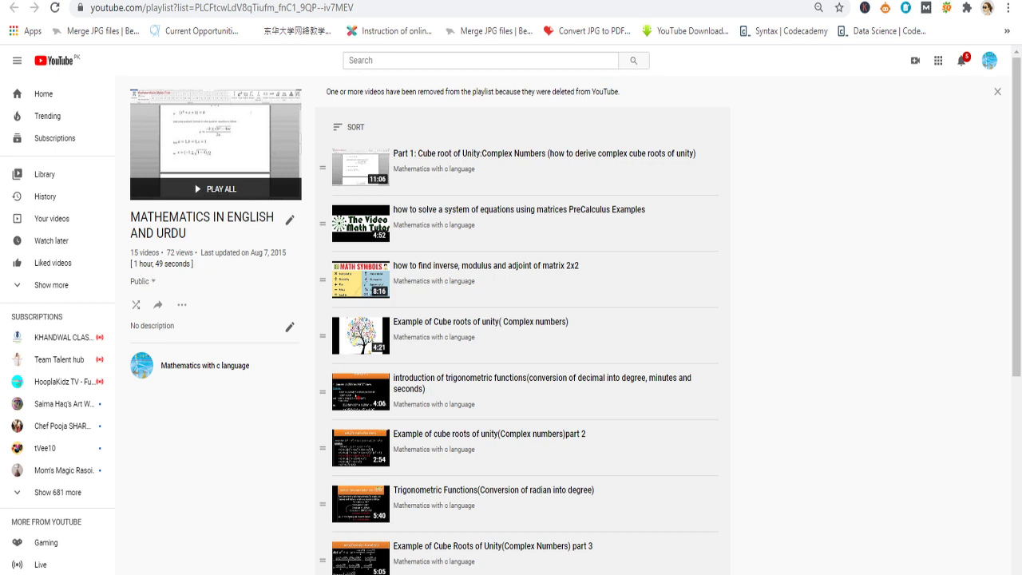
key("ctrl+shift+Tab")
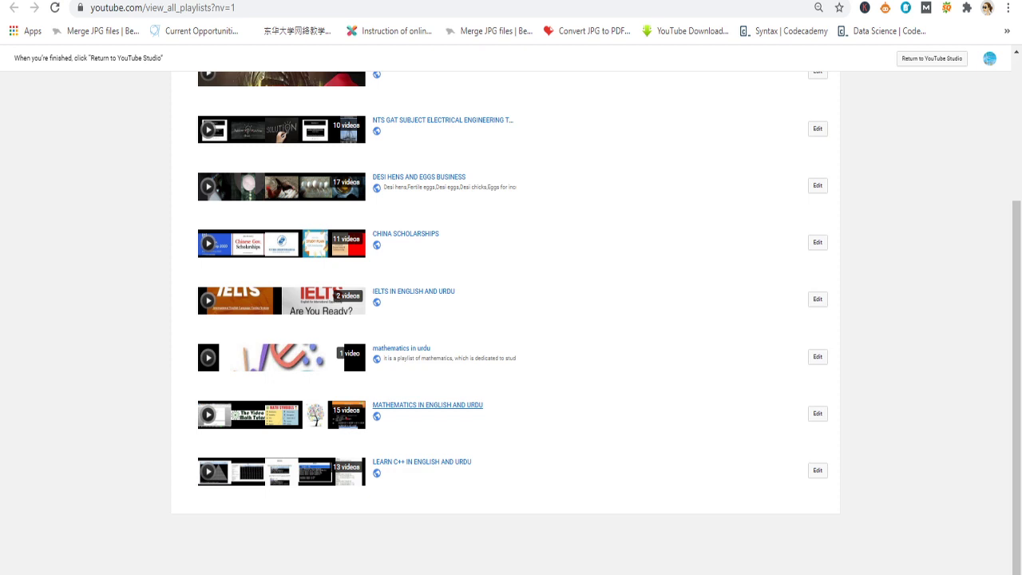
key("ctrl+shift+Tab")
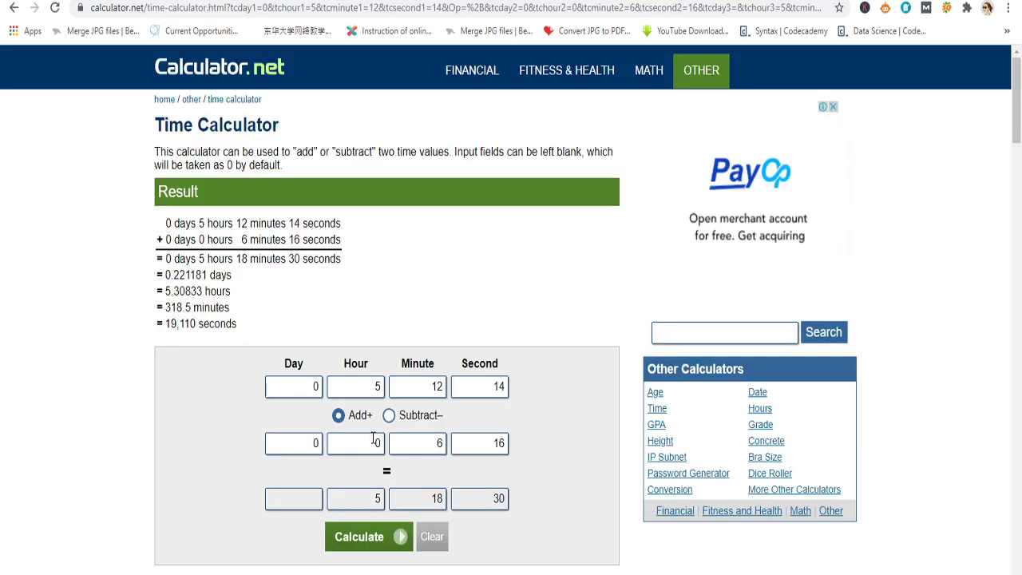
Set the second row to 1 hour, 0 minutes and 49 seconds for the MATHEMATICS IN ENGLISH AND URDU playlist.
double_click(440, 444)
type("1")
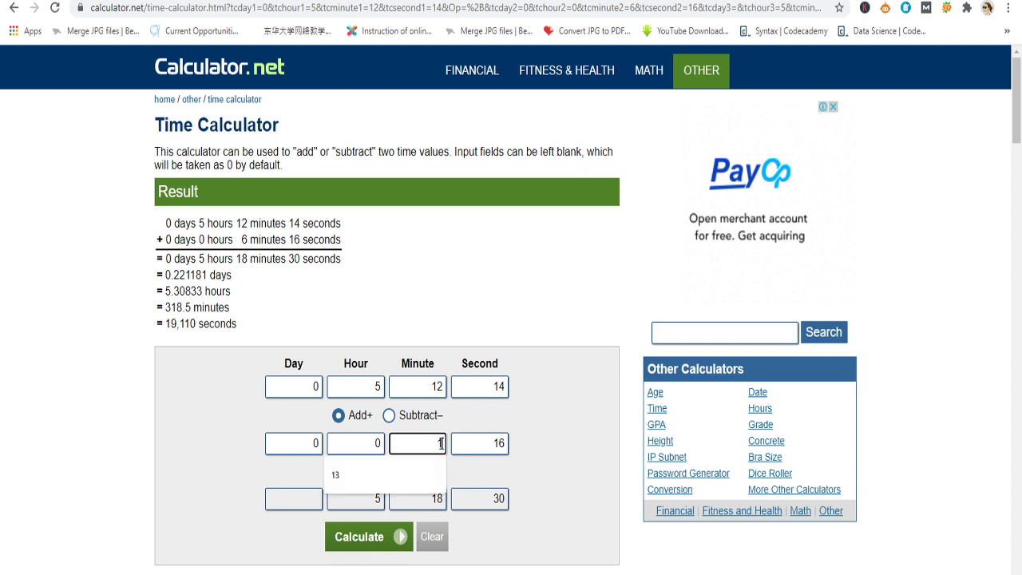
double_click(498, 442)
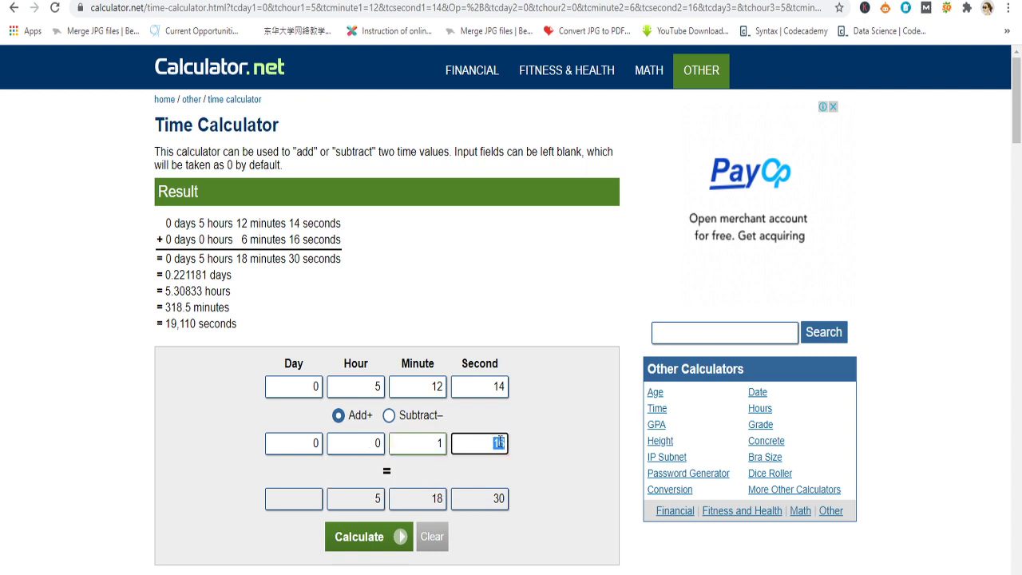
left_click(377, 443)
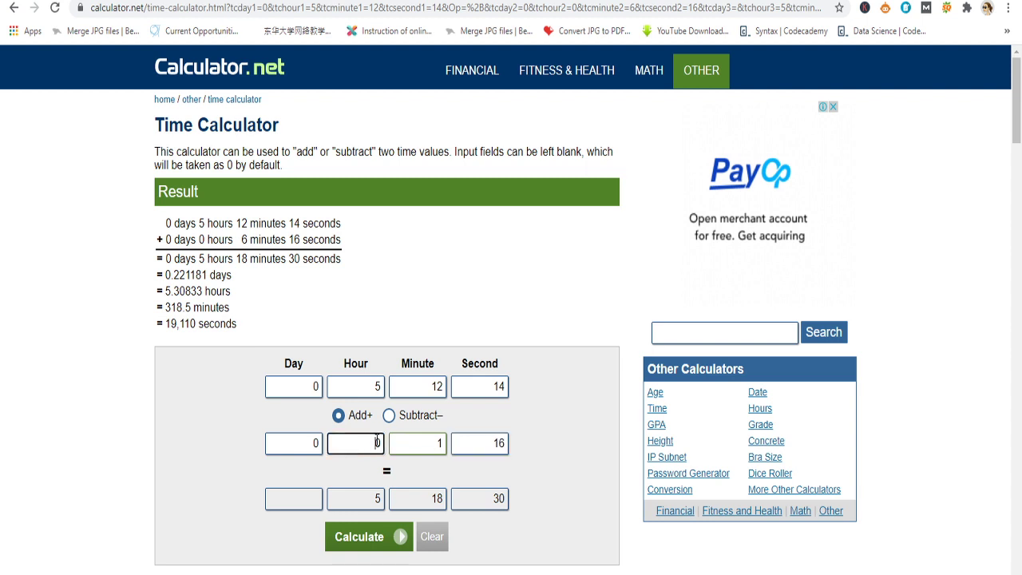
double_click(440, 444)
type("0")
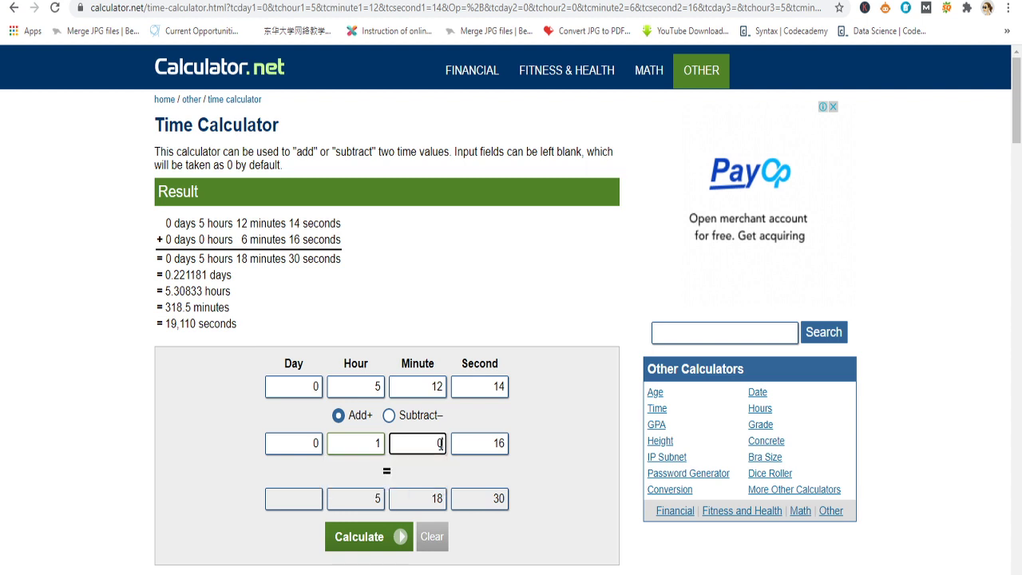
double_click(494, 444)
type("49")
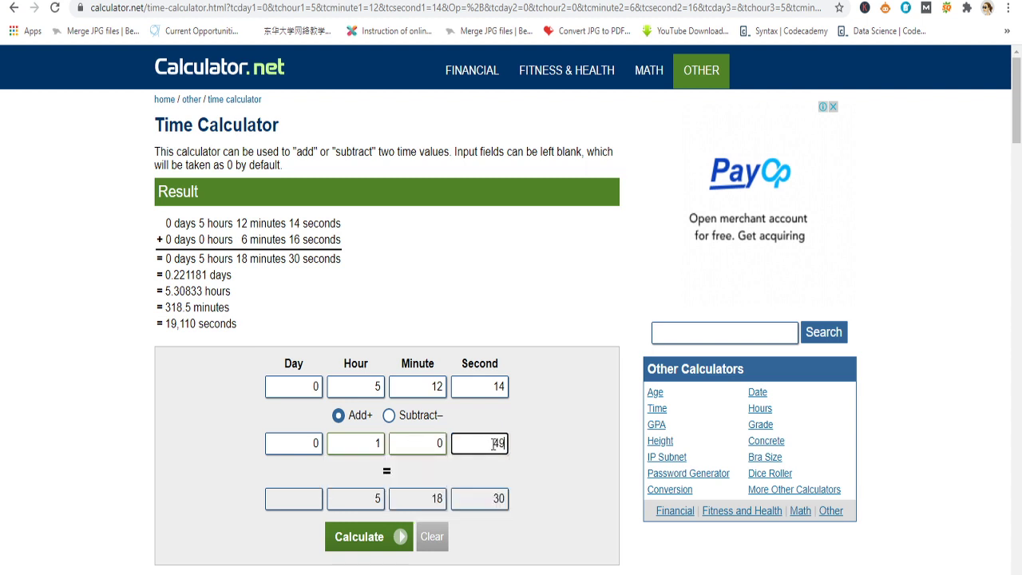
Update the first row's minutes to 18 and seconds to 30 for the running total and calculate the new sum.
double_click(441, 386)
type("18")
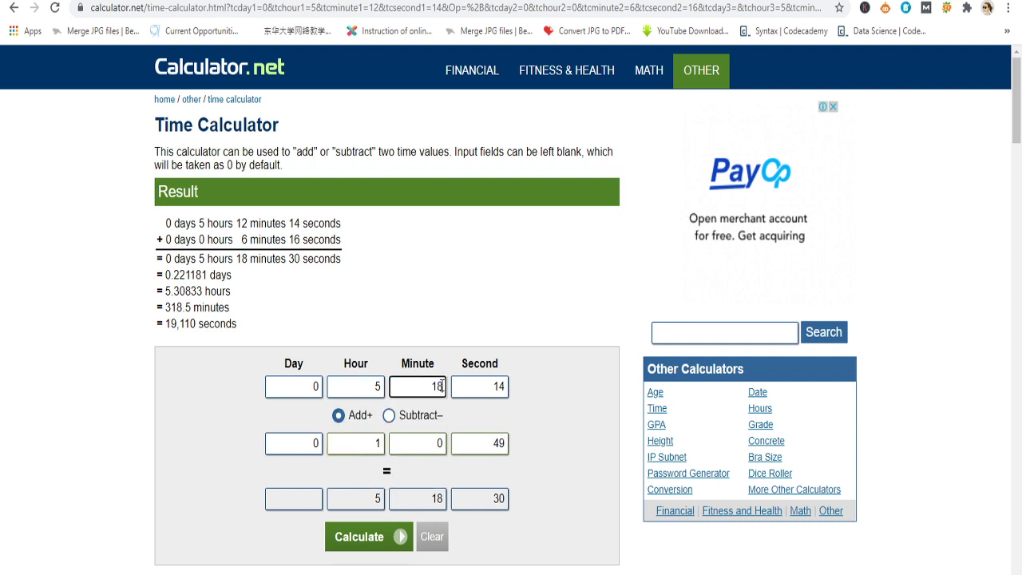
double_click(496, 386)
type("30")
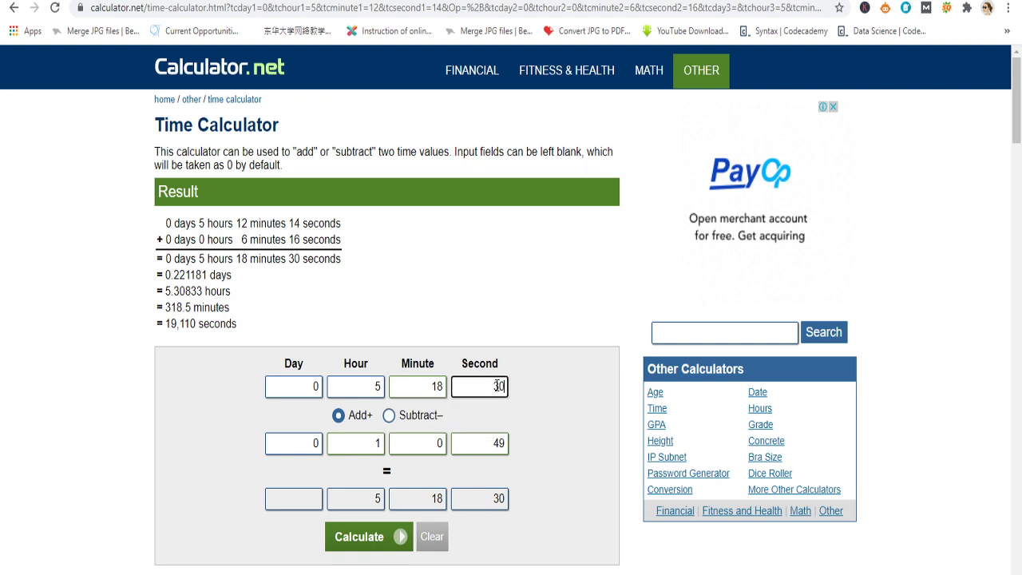
left_click(368, 542)
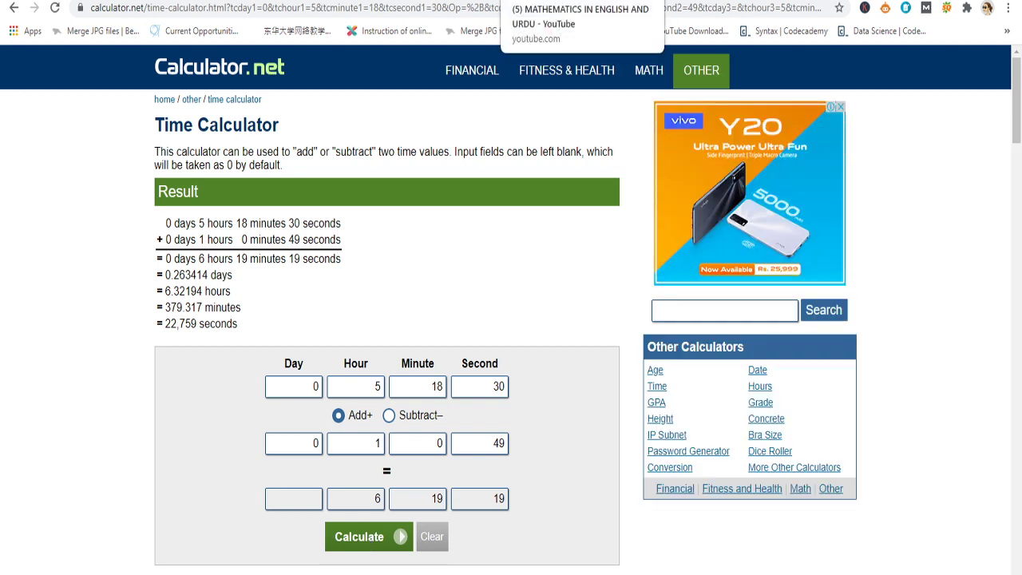
Open the "LEARN C++ IN ENGLISH AND URDU" playlist from the playlists page, read its duration and return to the Time Calculator.
left_click(559, 1)
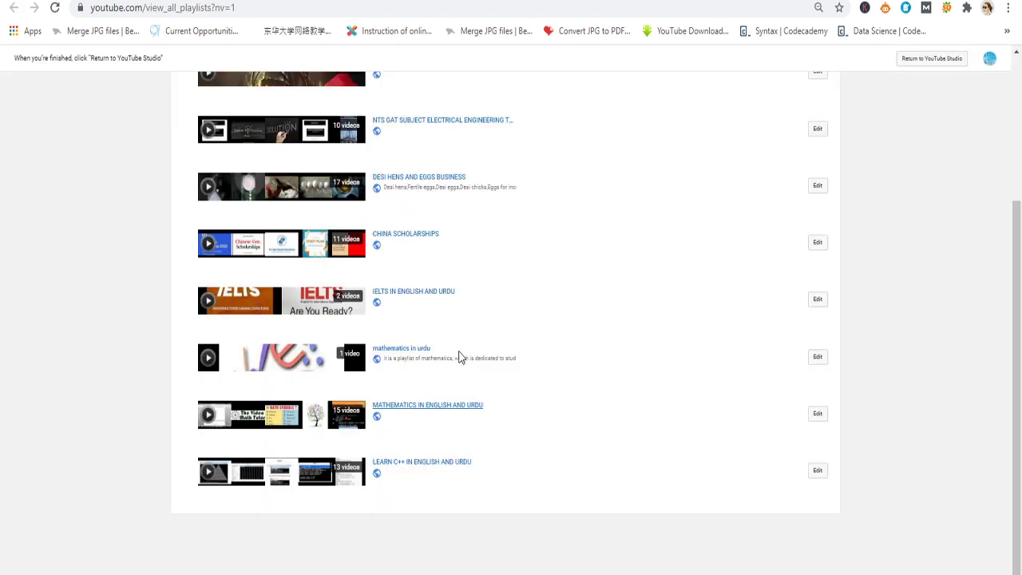
right_click(428, 463)
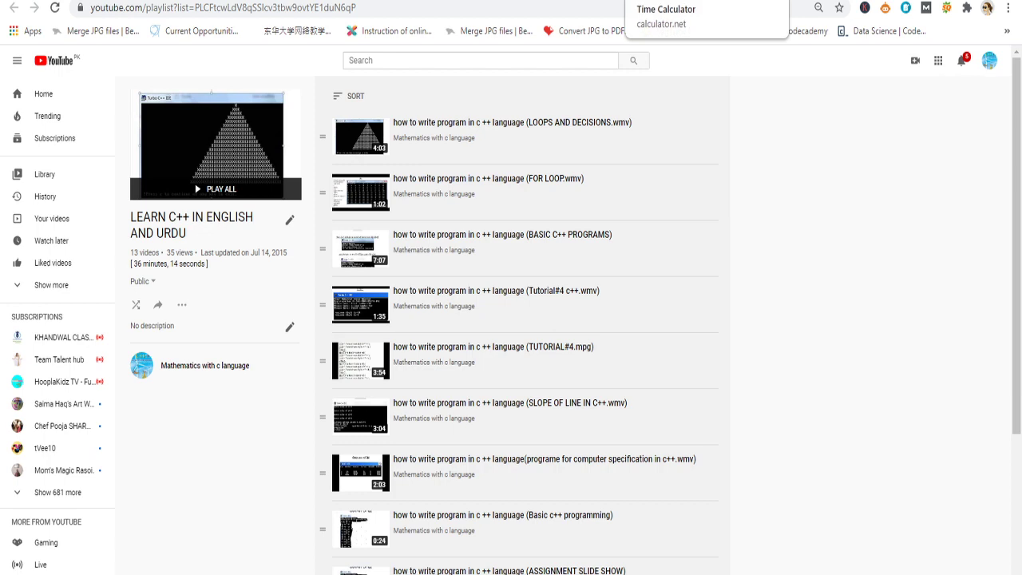
key("ctrl+Tab")
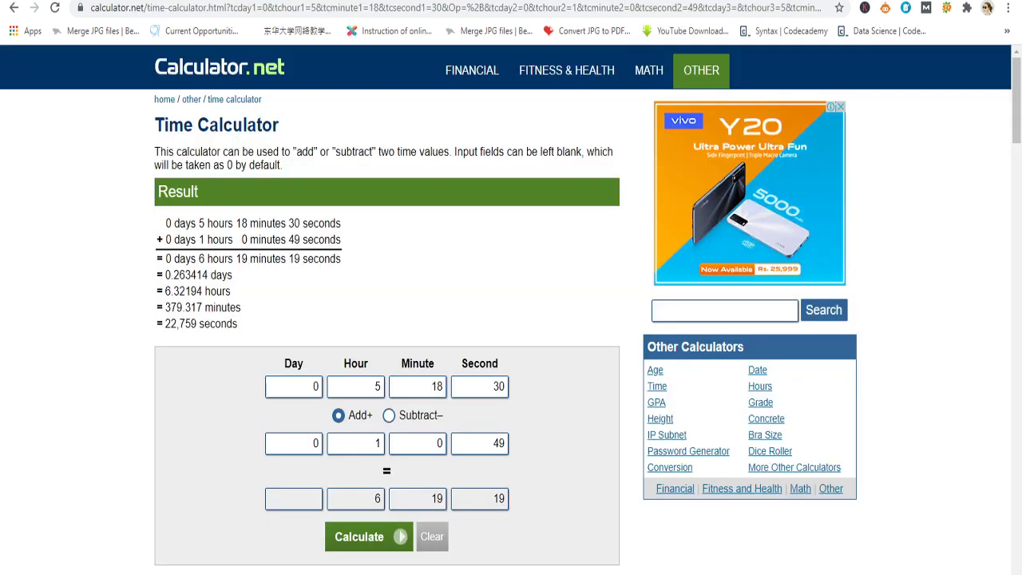
Set the second row to 0 hours, 36 minutes and 14 seconds for the LEARN C++ IN ENGLISH AND URDU playlist.
double_click(442, 444)
type("35")
key("BackSpace")
type("6")
double_click(498, 444)
type("14")
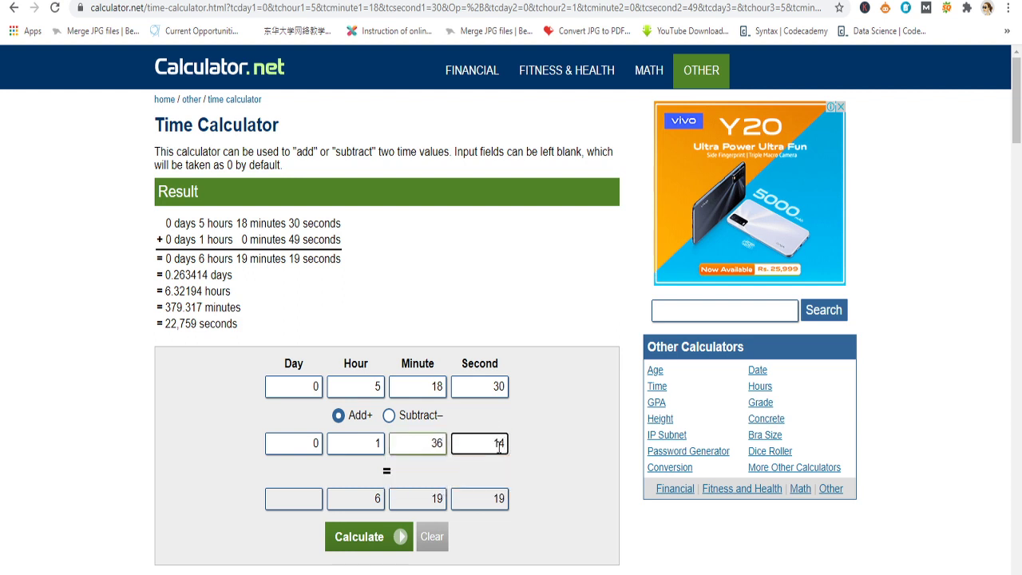
double_click(379, 444)
type("0")
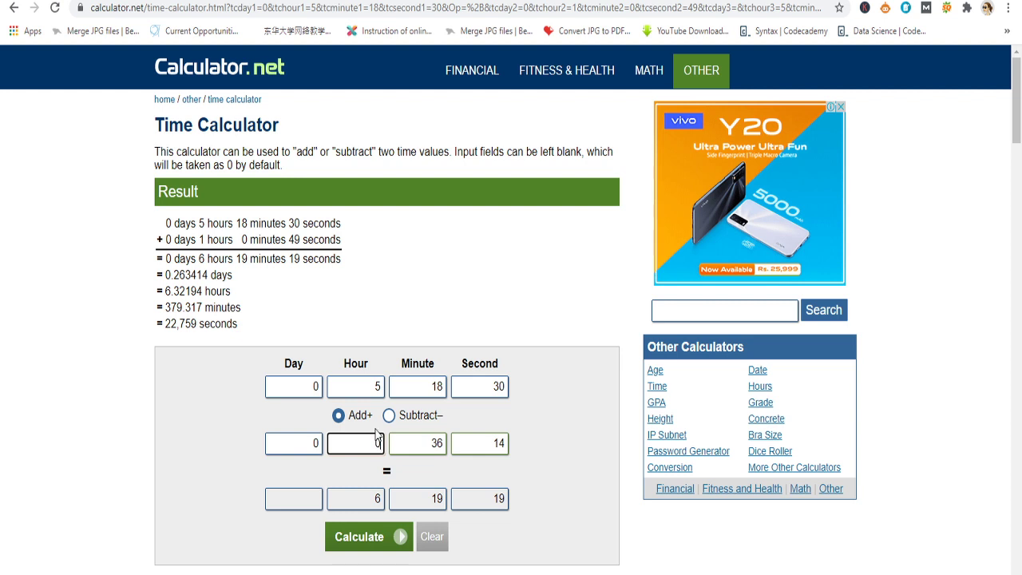
Set the first row to 6 hours, 19 minutes and 19 seconds for the running total and calculate the new sum.
left_click(378, 389)
double_click(378, 388)
type("6")
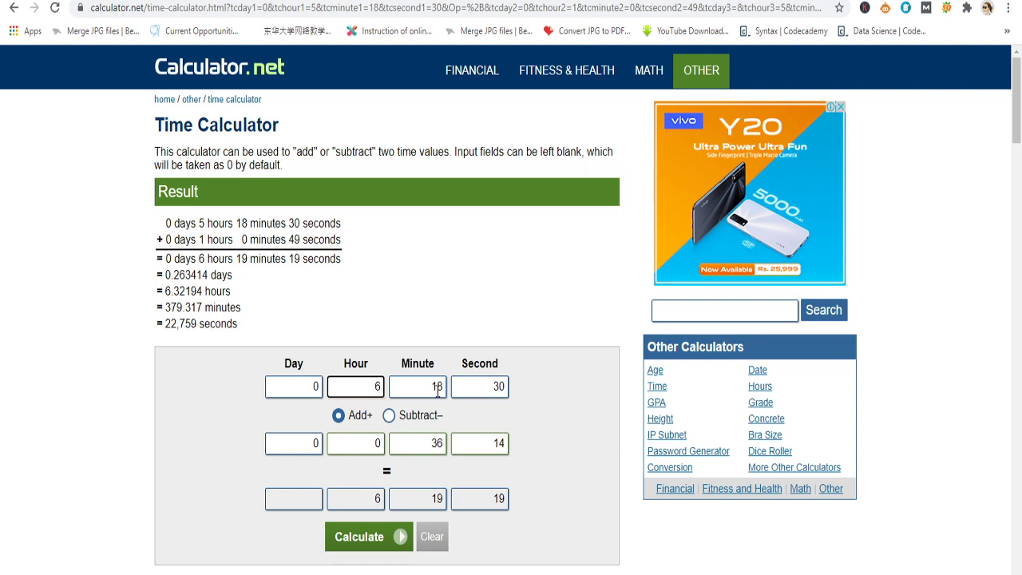
left_click(438, 388)
double_click(439, 389)
key("BackSpace")
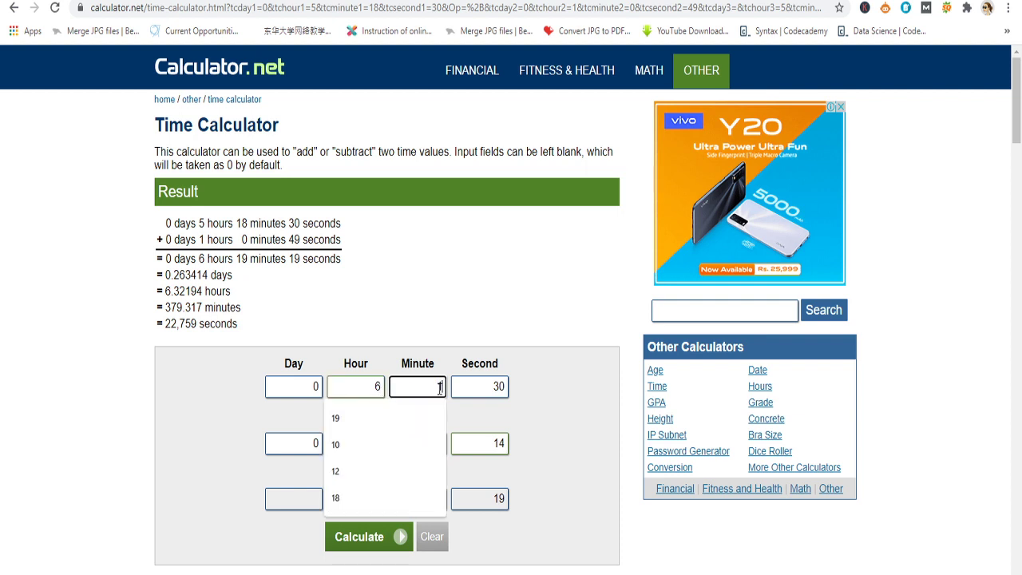
type("19")
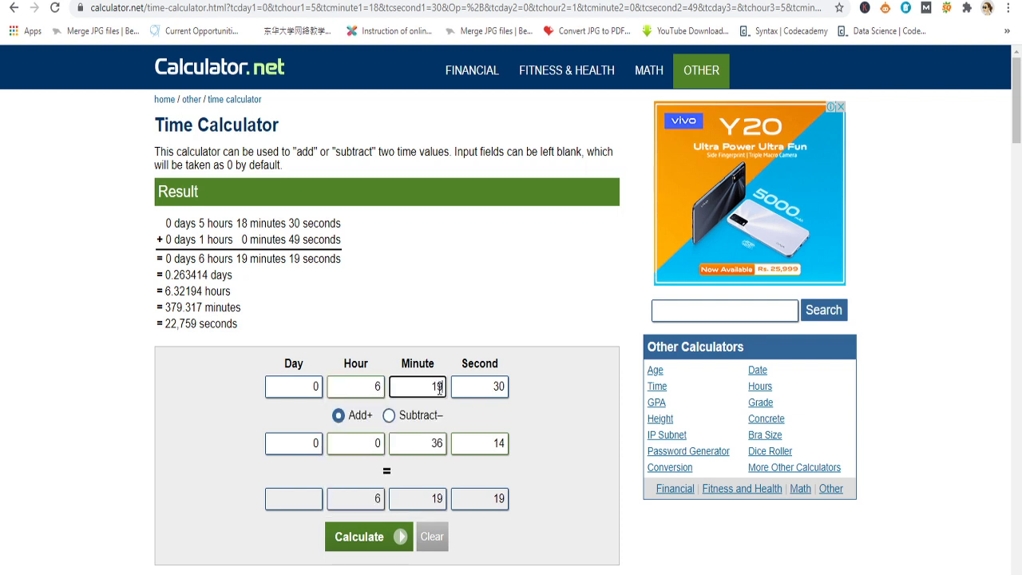
double_click(496, 386)
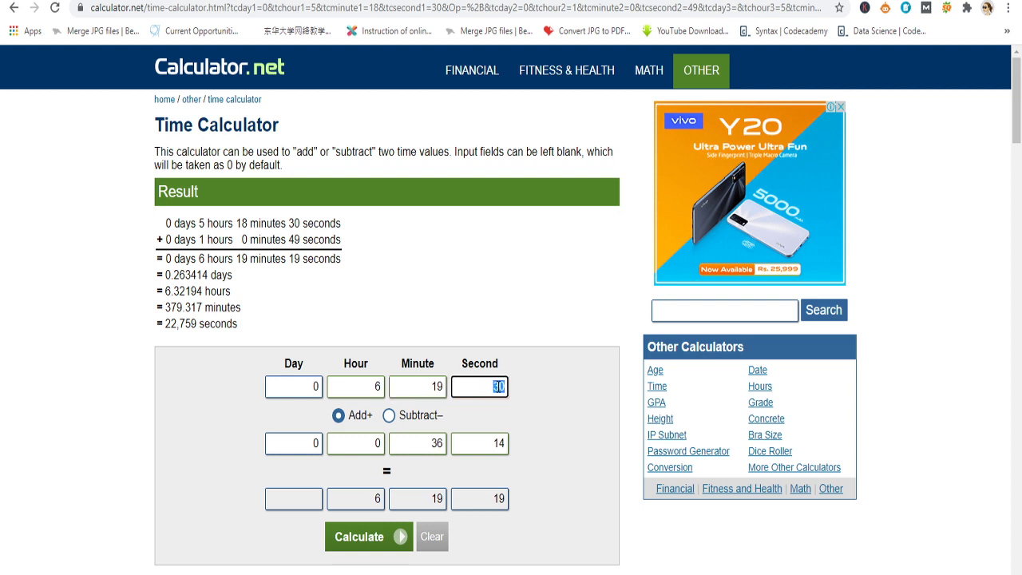
type("19")
left_click(483, 439)
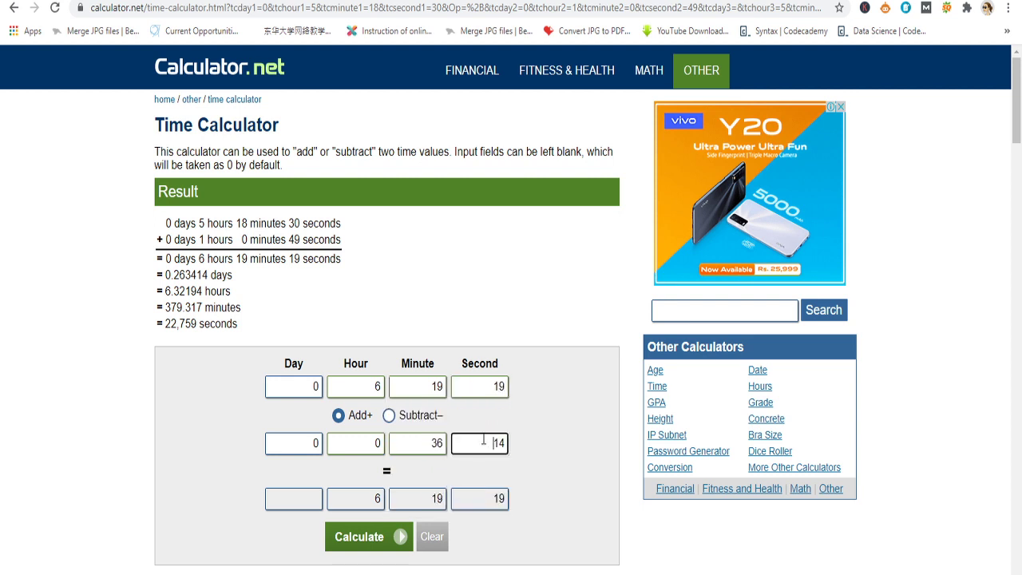
left_click(368, 547)
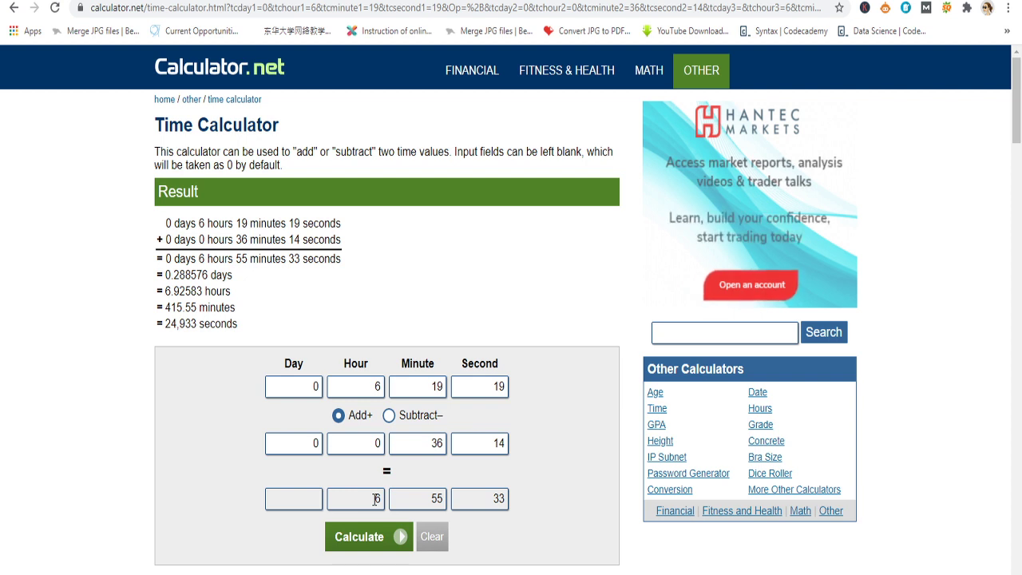
Examine the hours, minutes and seconds of the calculated total in the result row.
left_click(375, 499)
left_click(438, 498)
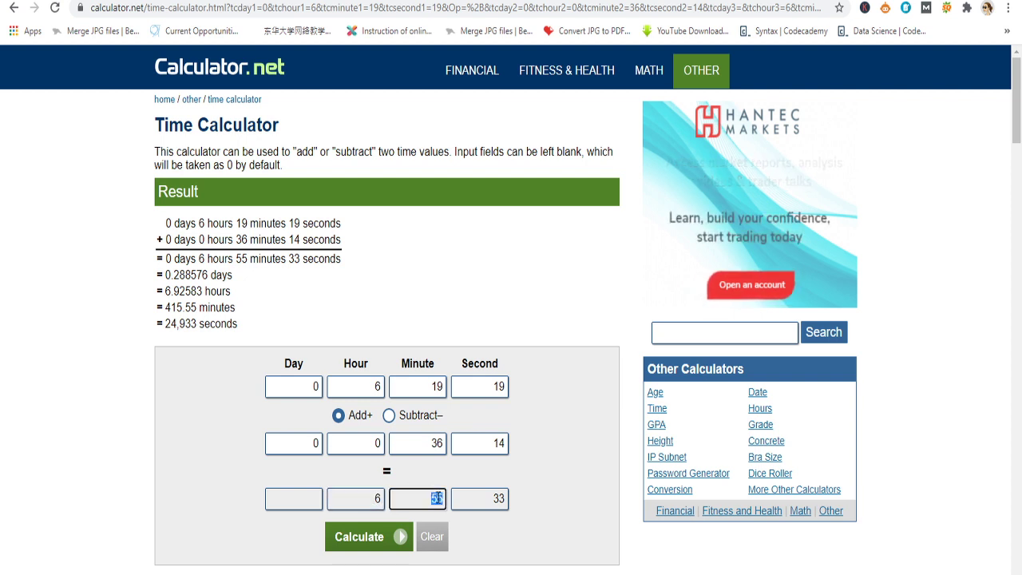
double_click(497, 499)
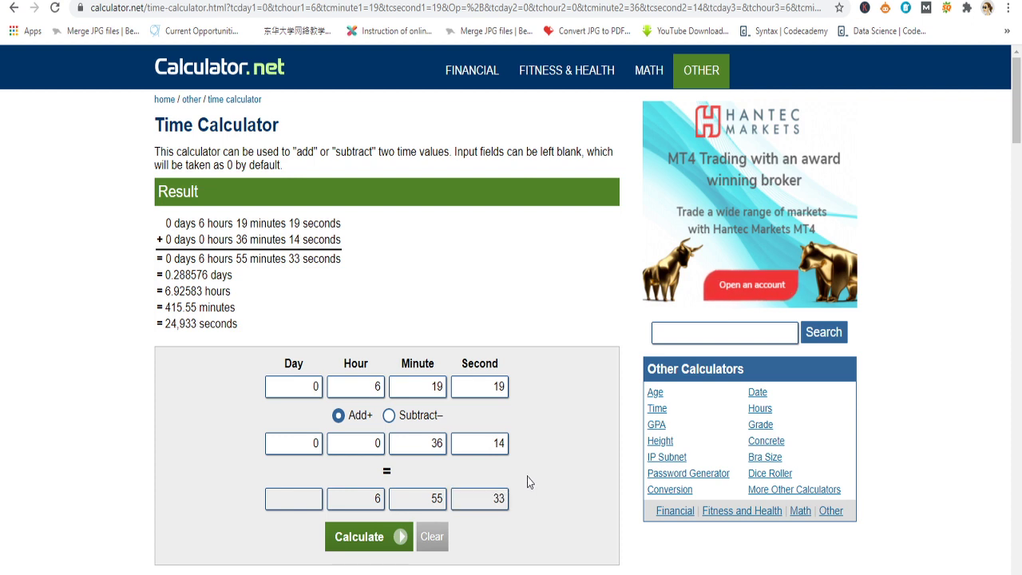
left_click(527, 482)
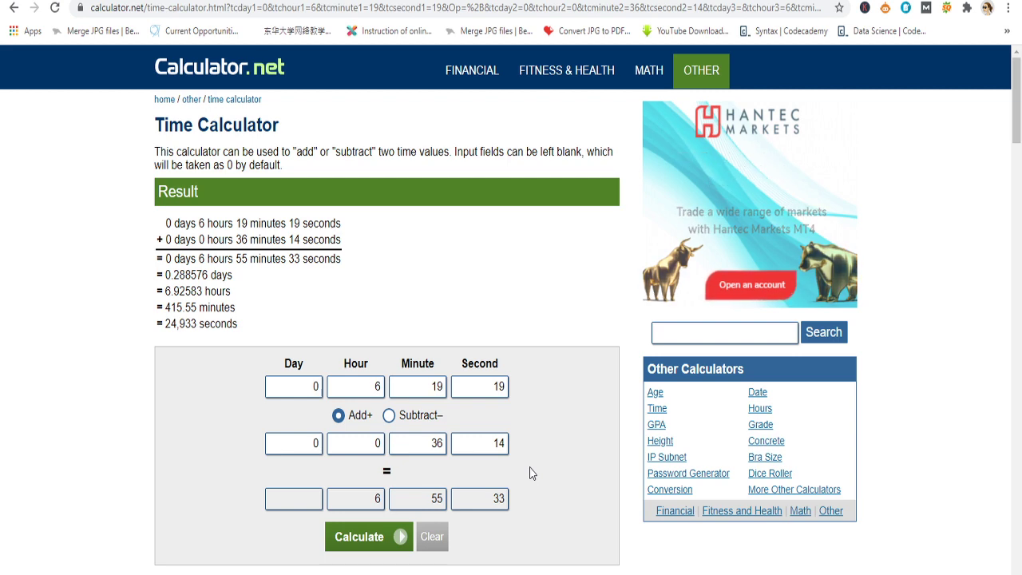
Check the LEARN C++ IN ENGLISH AND URDU playlist and the end of the playlists page, and return to the Time Calculator.
key("ctrl+Tab")
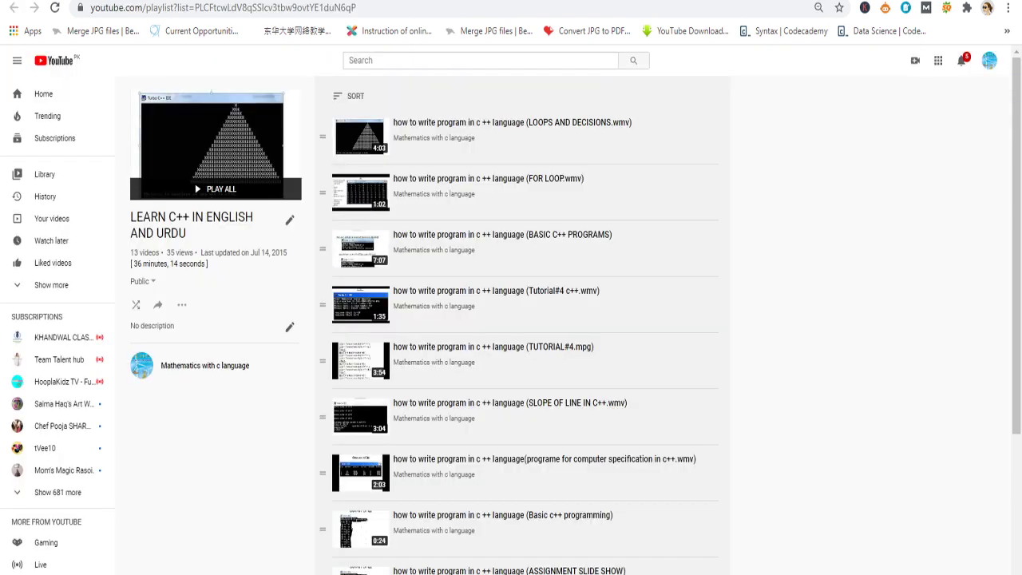
key("ctrl+shift+Tab")
key("ctrl+shift+Tab")
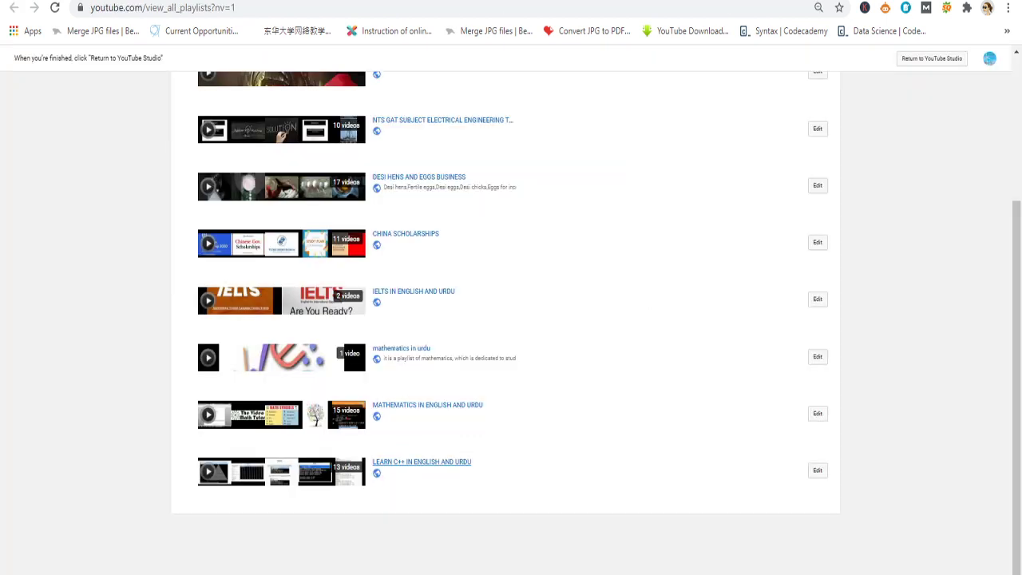
key("ctrl+Tab")
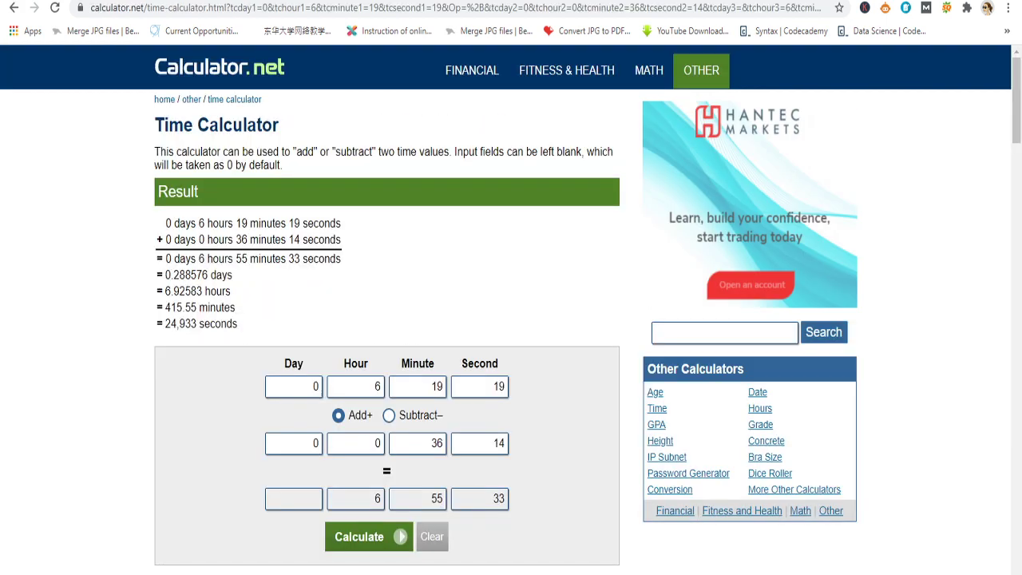
Review the final total's hours, minutes and seconds again and rerun the calculation with the same values.
double_click(376, 498)
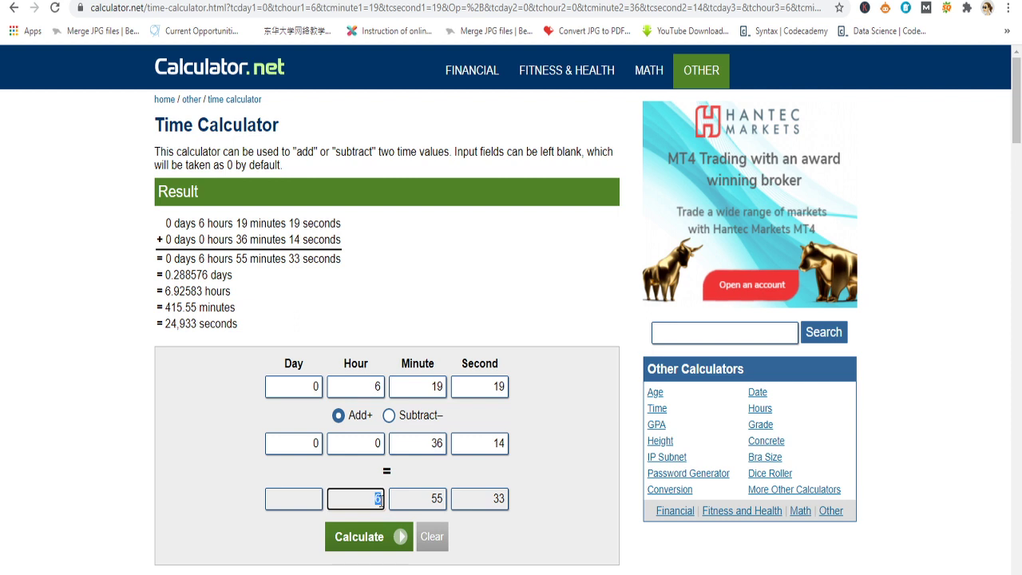
double_click(438, 497)
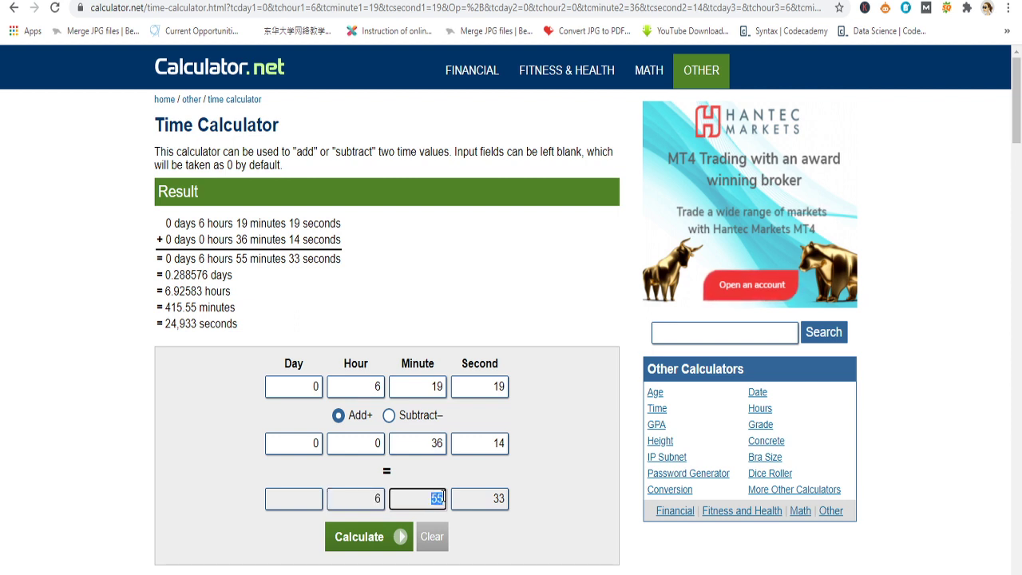
double_click(485, 498)
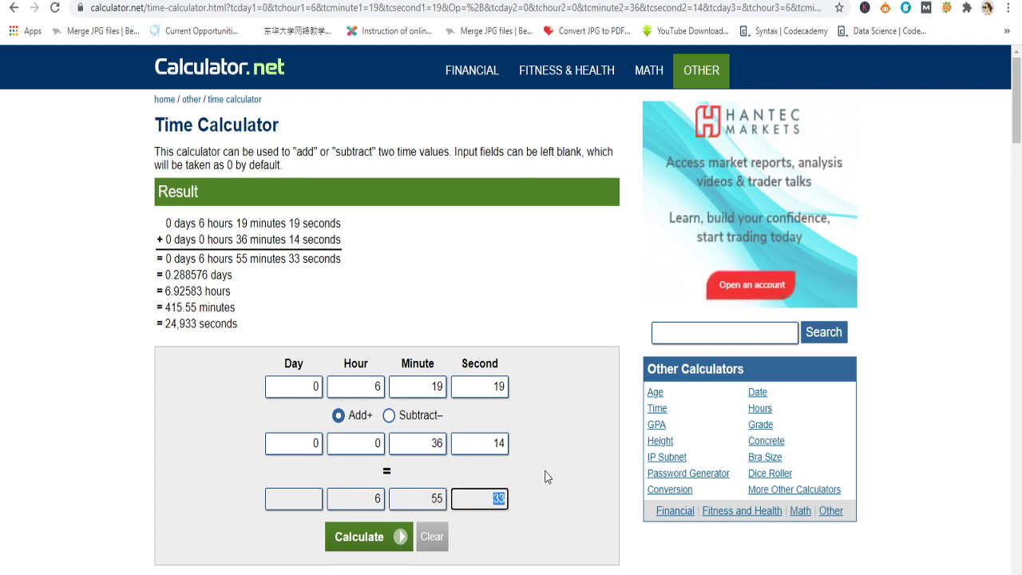
double_click(378, 498)
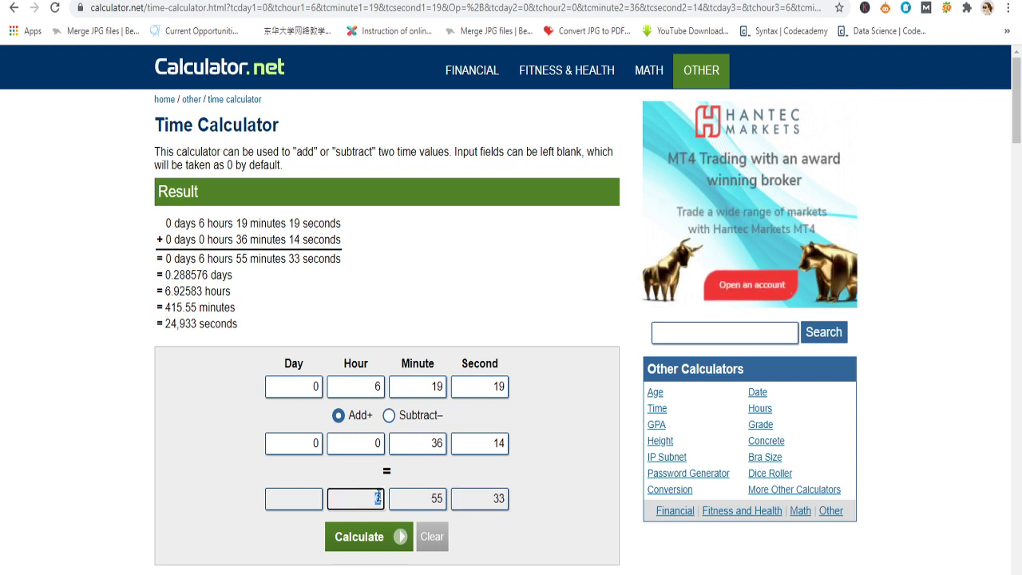
left_click(442, 500)
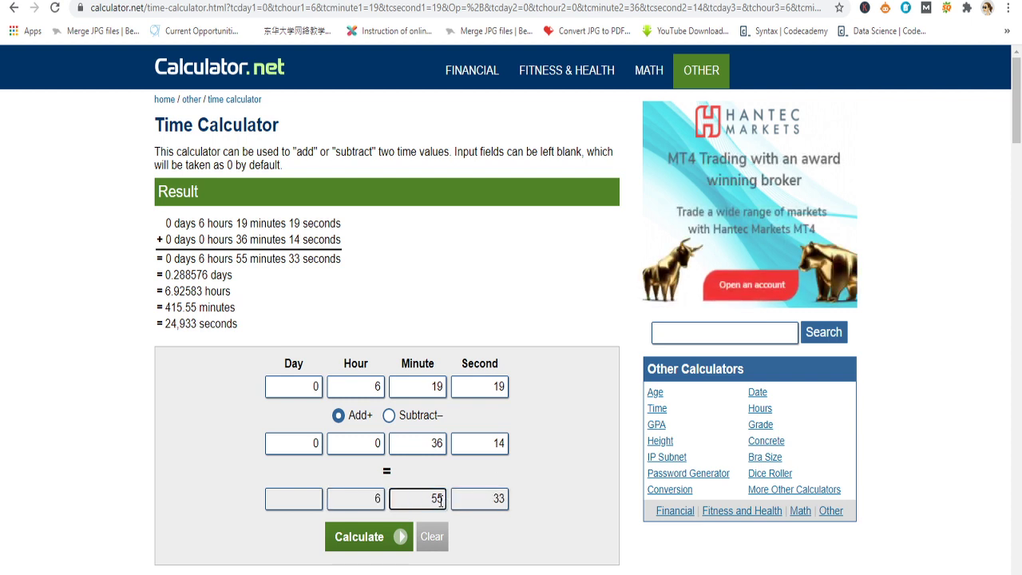
left_click(373, 536)
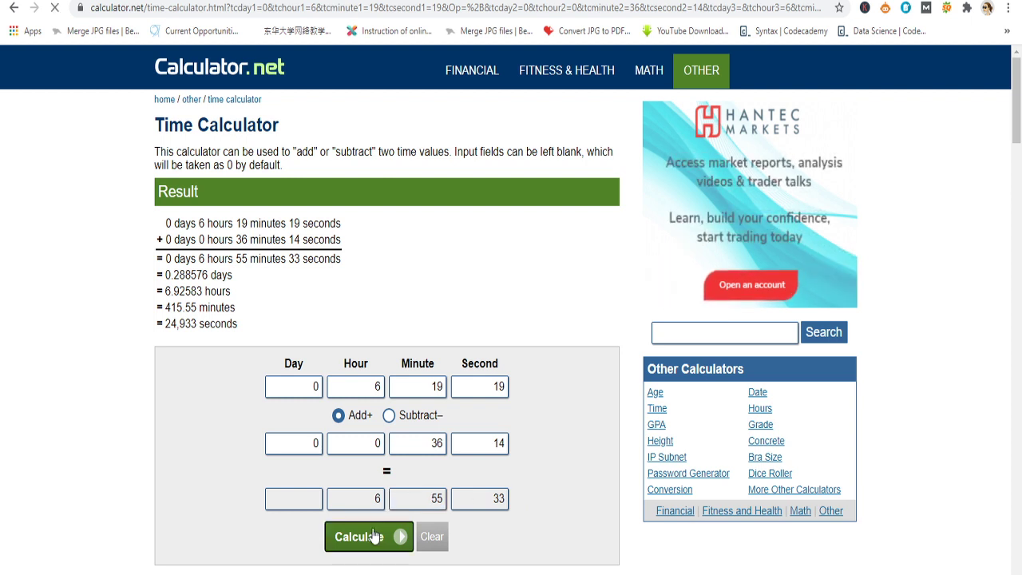